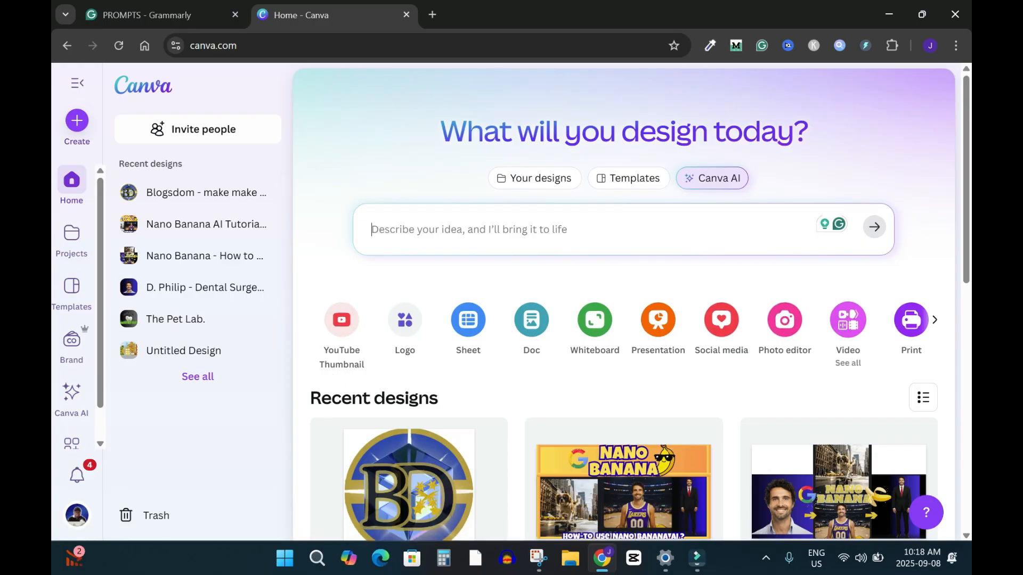
Create a blank YouTube Thumbnail design
click(848, 363)
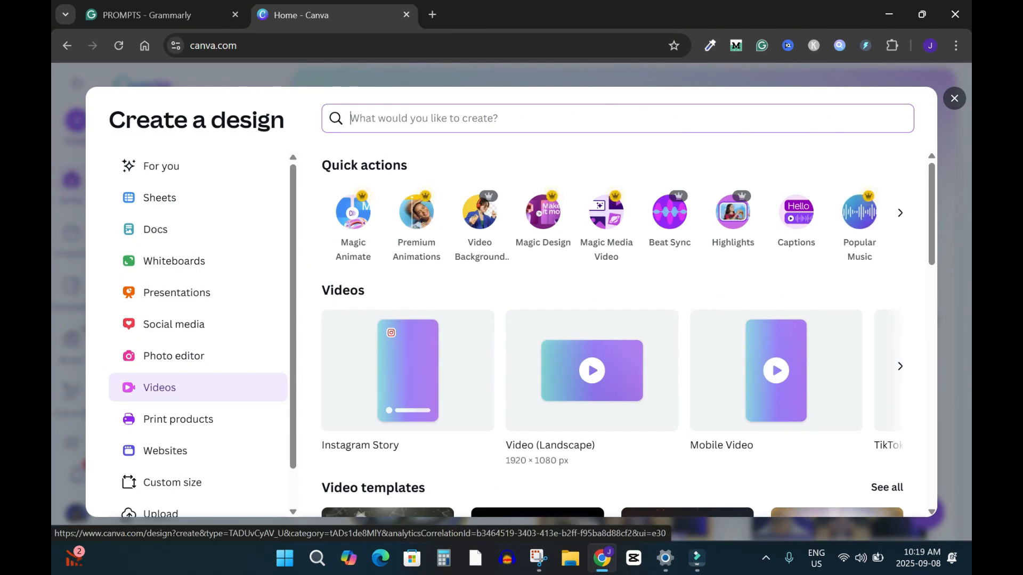
key(Escape)
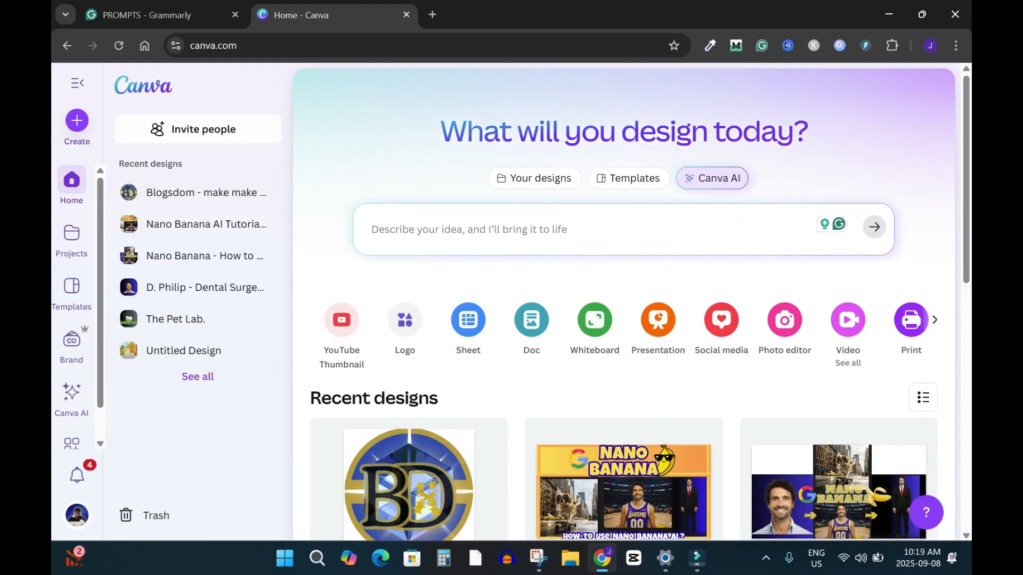
click(342, 319)
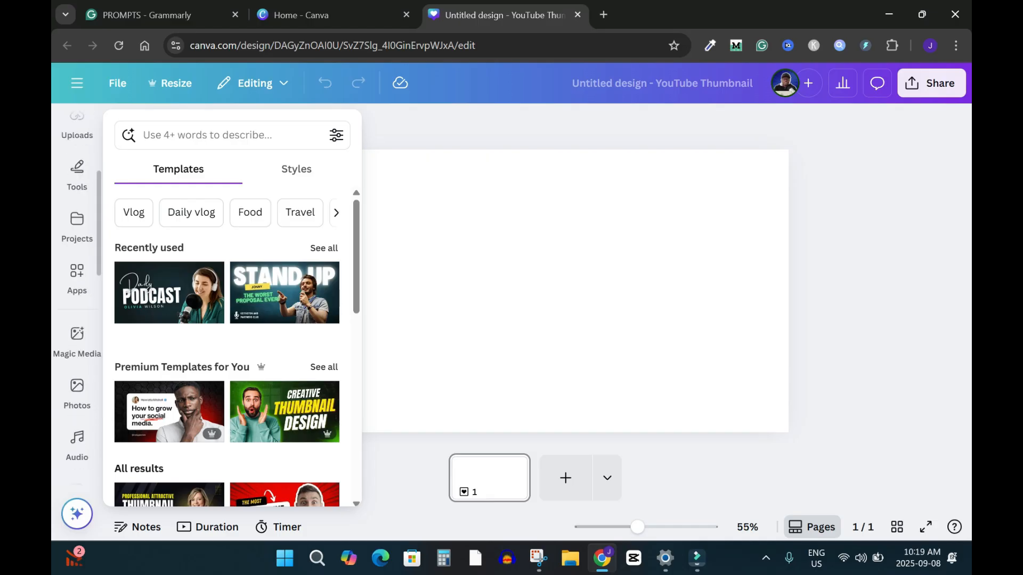
Generate a Magic Media video from the pasted prompt describing a marriage anniversary venue with white floral arrangements, chandeliers, draped fabric and ivory, blush and red accents
click(77, 339)
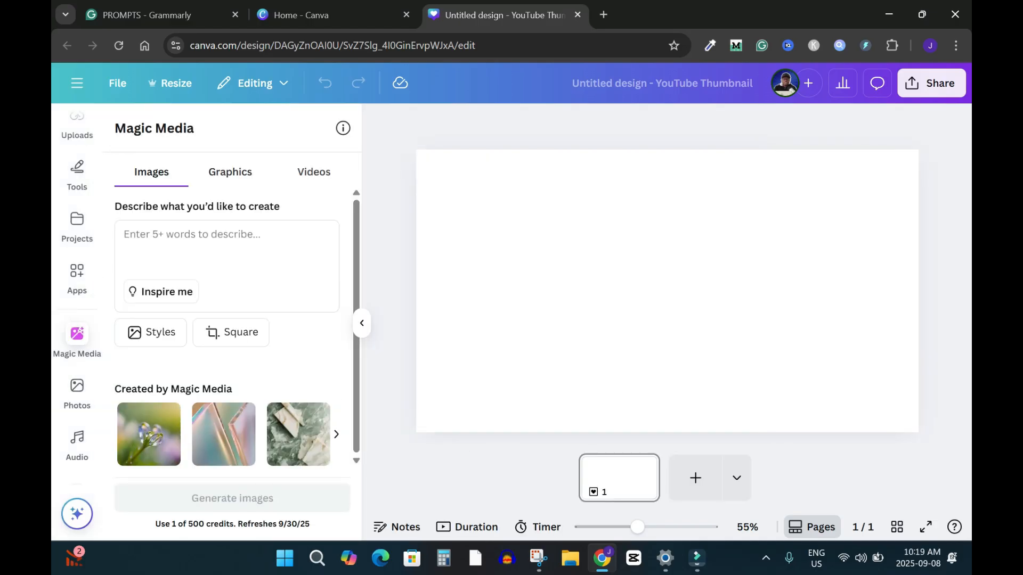
click(314, 171)
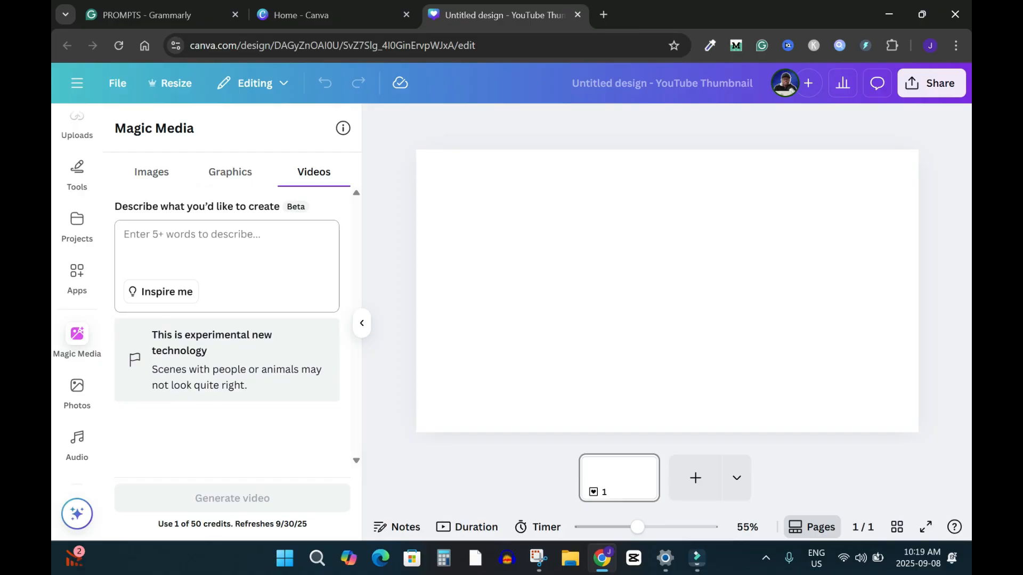
key(ctrl+v)
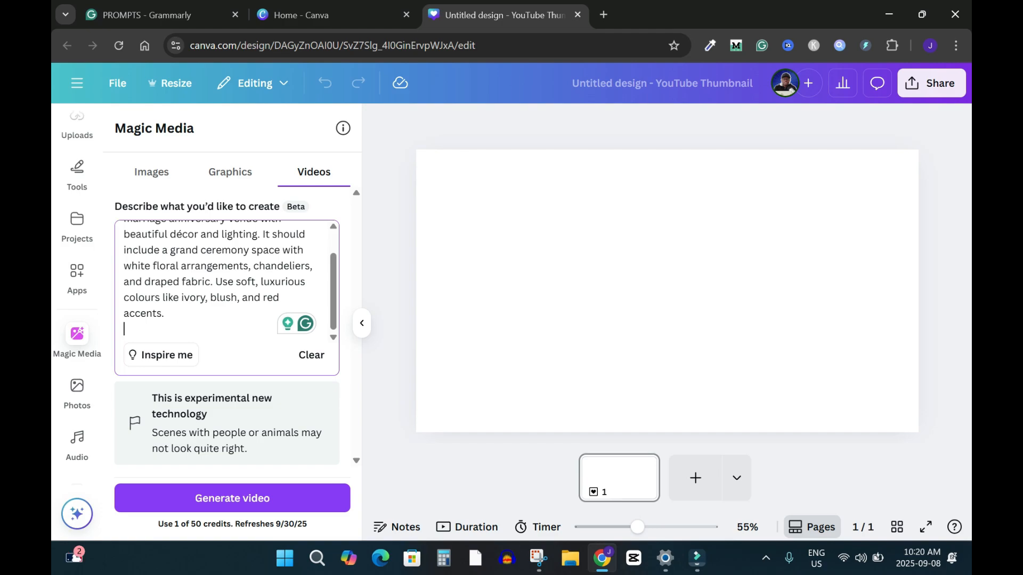
click(232, 498)
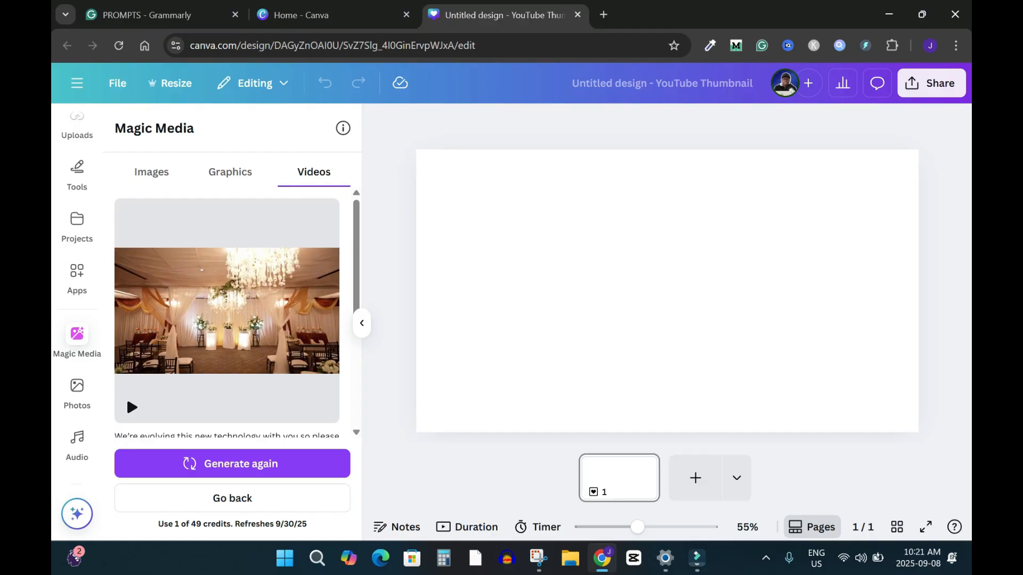
Preview the generated venue clip, then place it on the page, enlarge it to fill the whole page and play it
click(131, 406)
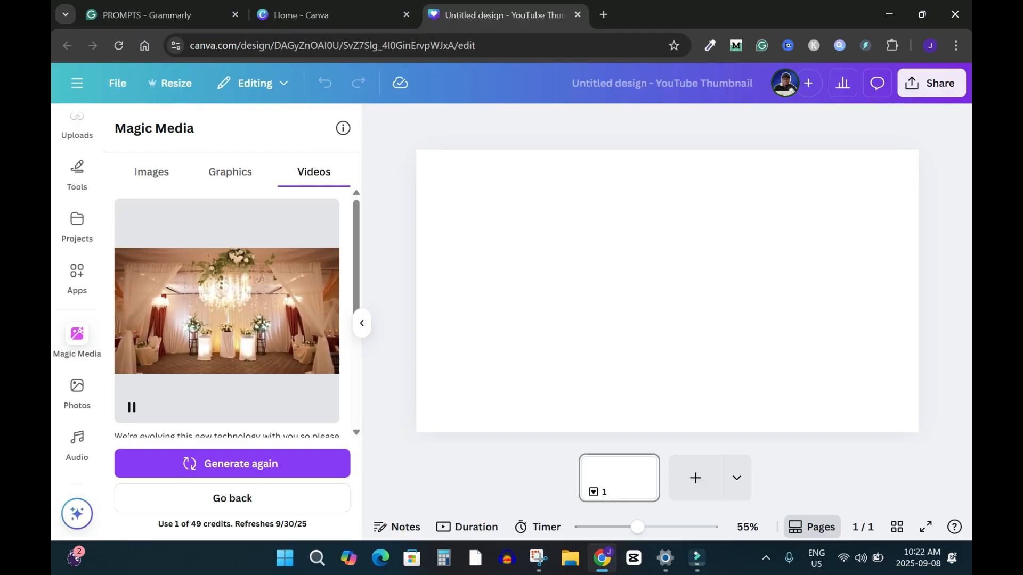
click(132, 408)
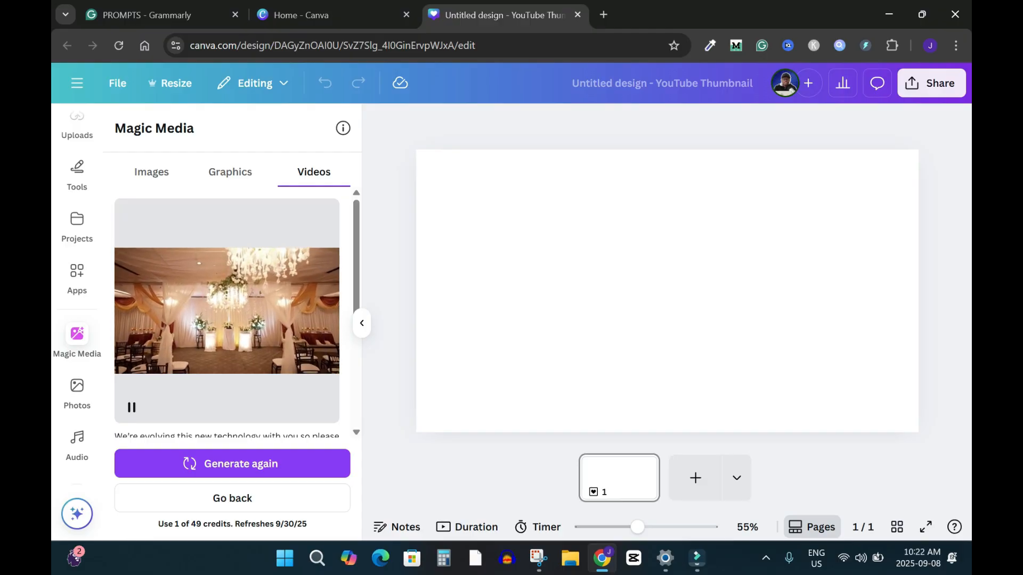
click(126, 396)
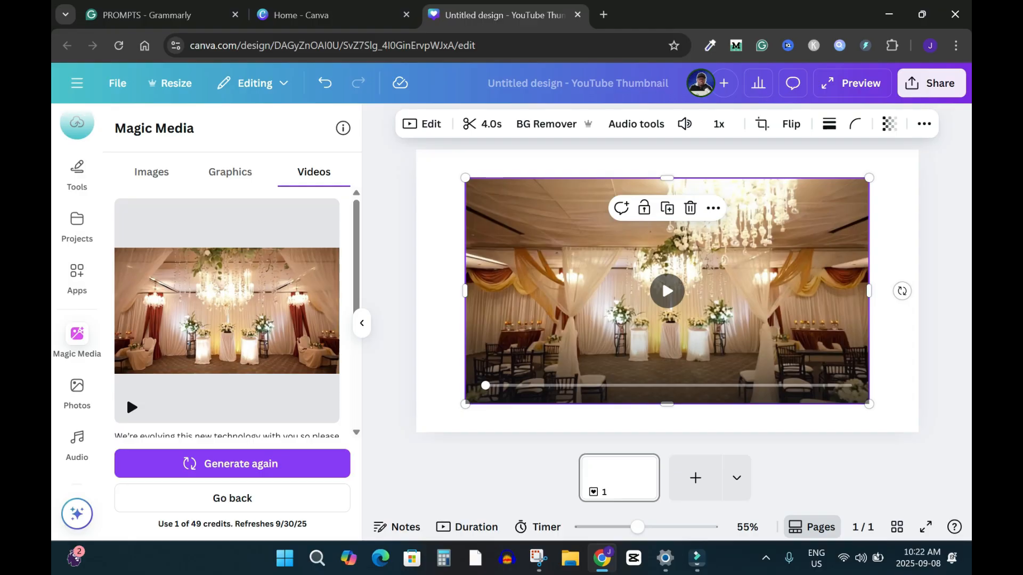
drag(661, 319, 612, 291)
drag(820, 376, 918, 431)
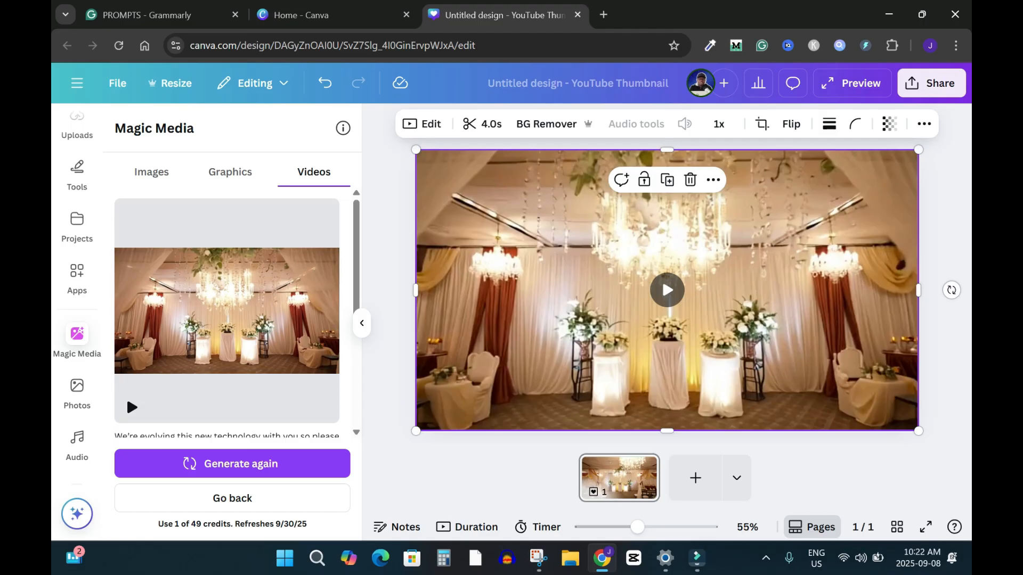
click(667, 290)
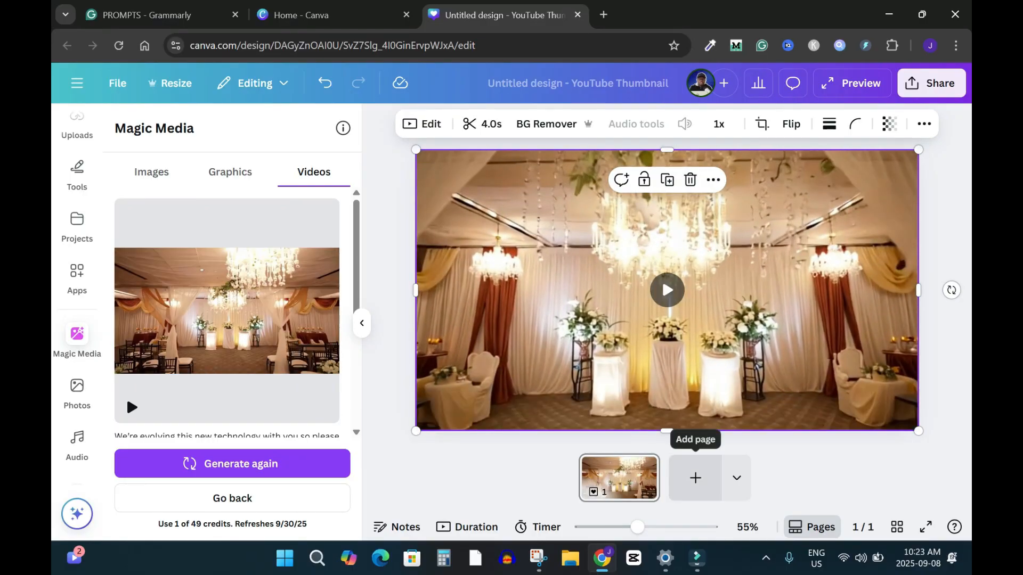
Add a second blank page, reload the editor and select that new page
click(695, 478)
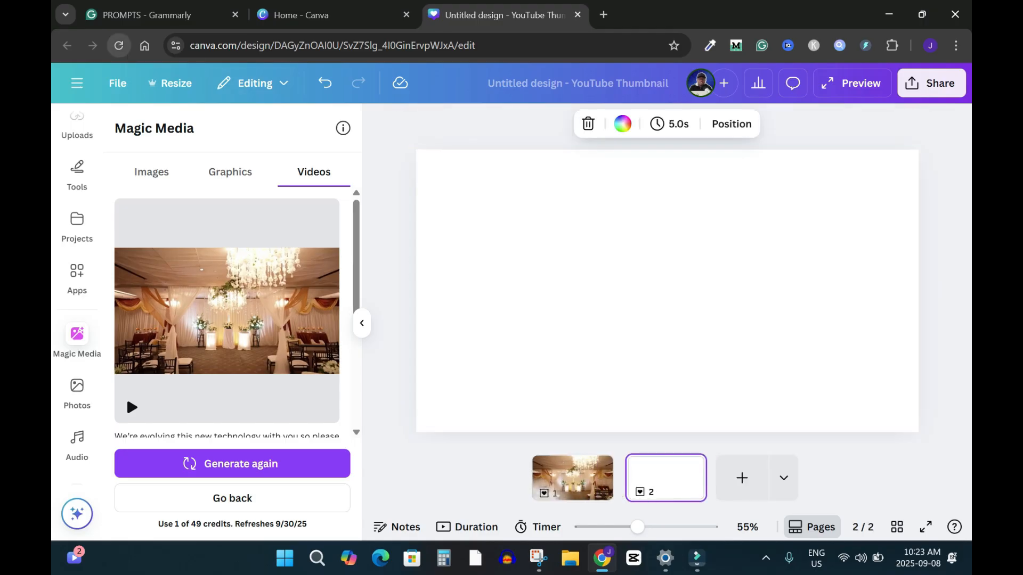
click(118, 46)
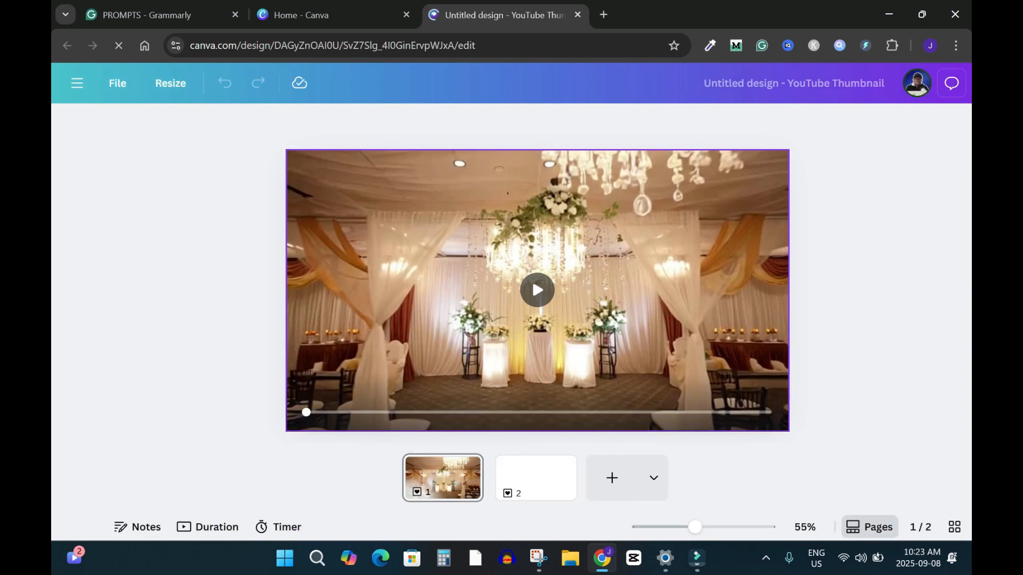
click(536, 478)
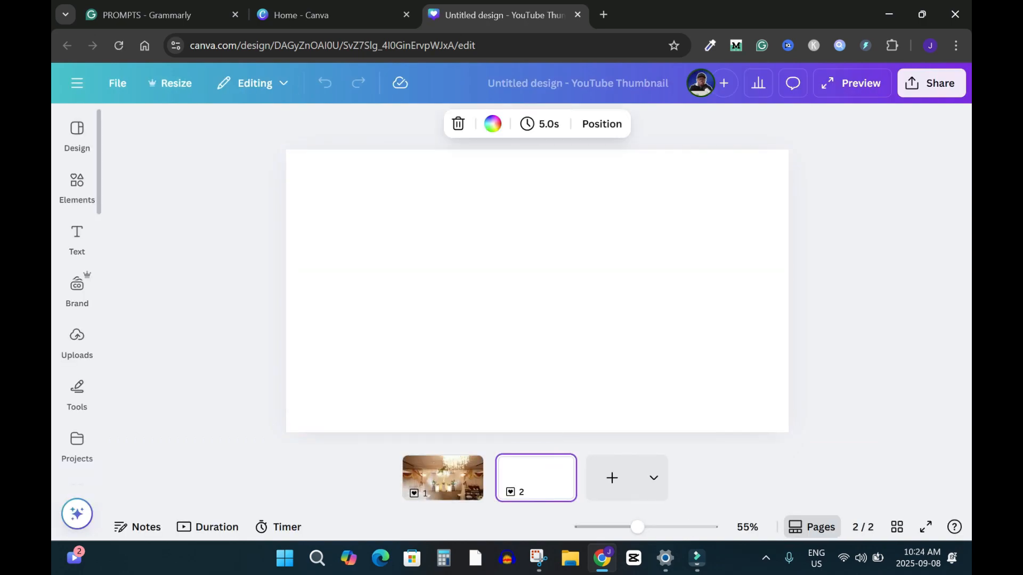
Open the Magic Media video generator for the empty second page
mouse_move(77, 187)
scroll(78, 213, down, 3)
scroll(78, 266, down, 1)
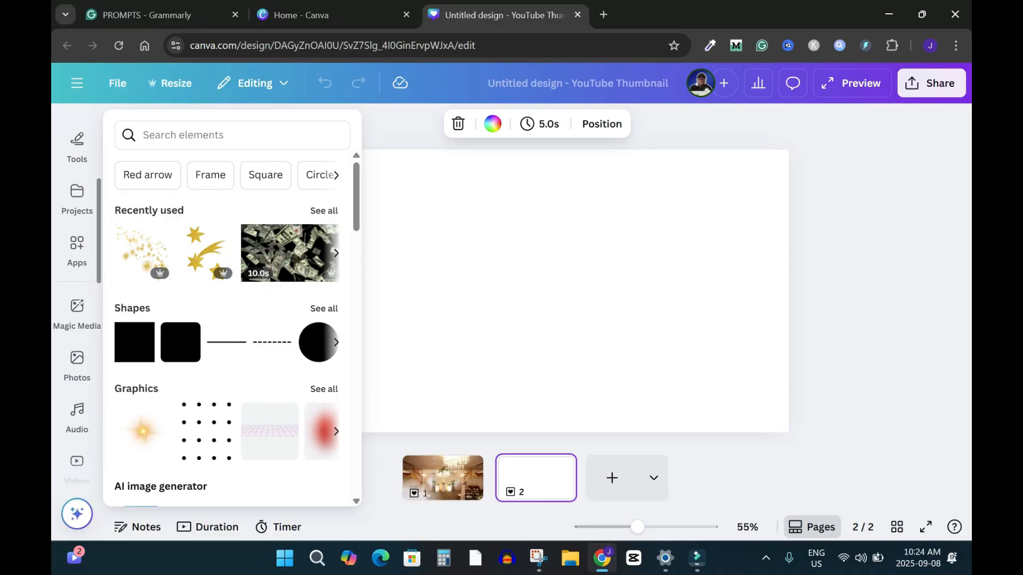
click(77, 312)
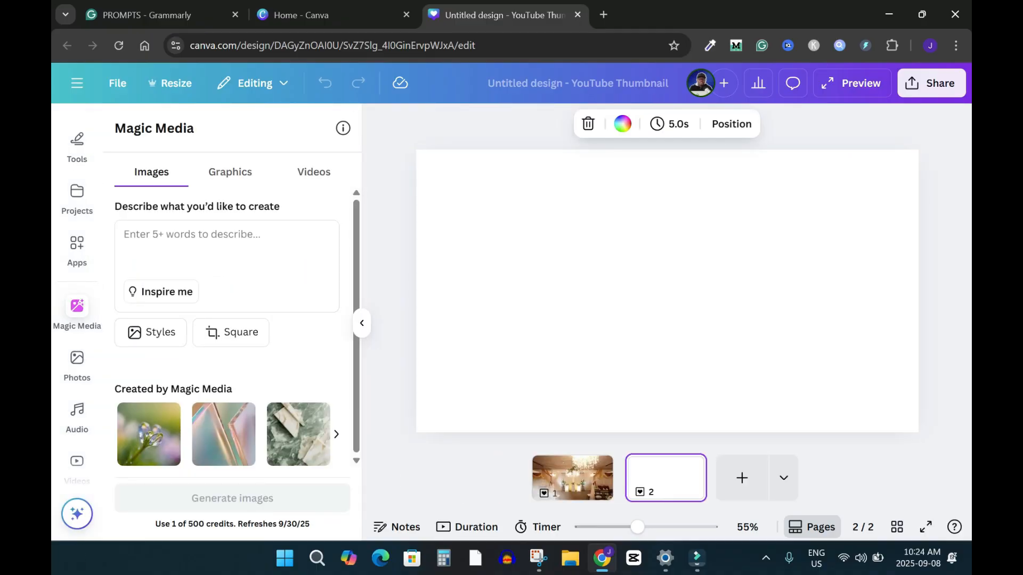
click(314, 172)
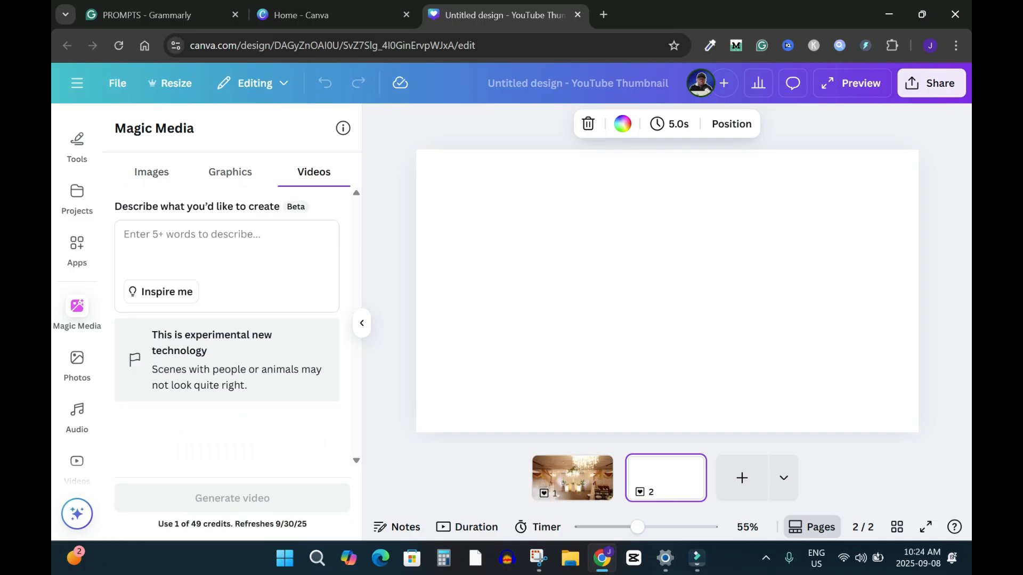
In Canva AI, submit the video clip prompt "Create a 5-second video of a dog eating from a pet bowl in a living room."
click(77, 82)
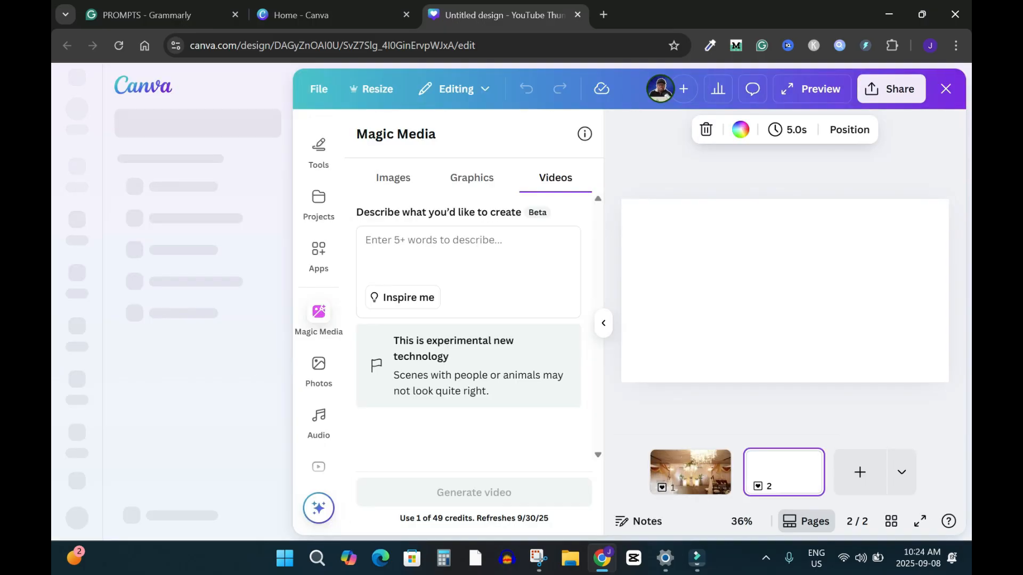
click(143, 85)
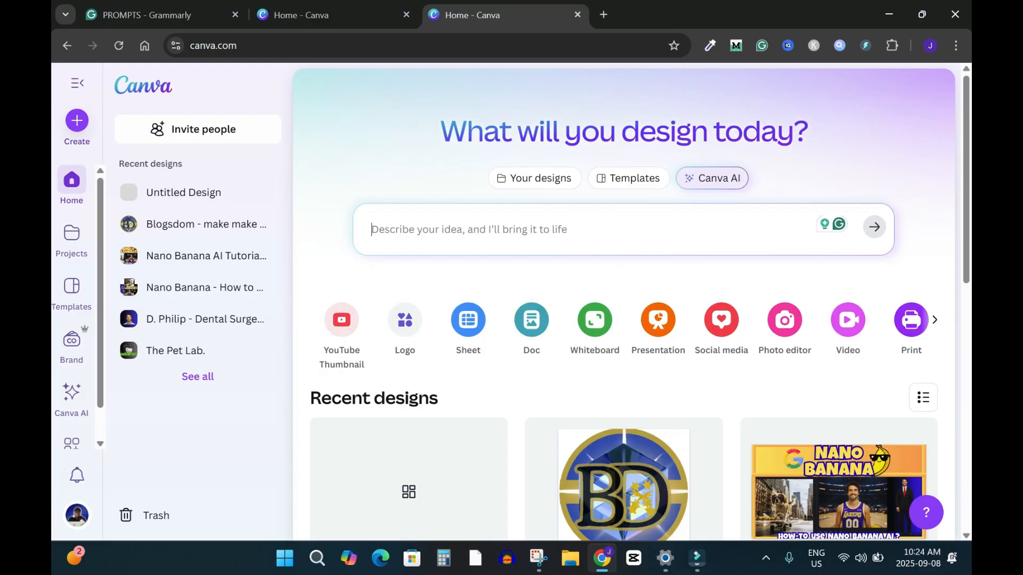
click(712, 178)
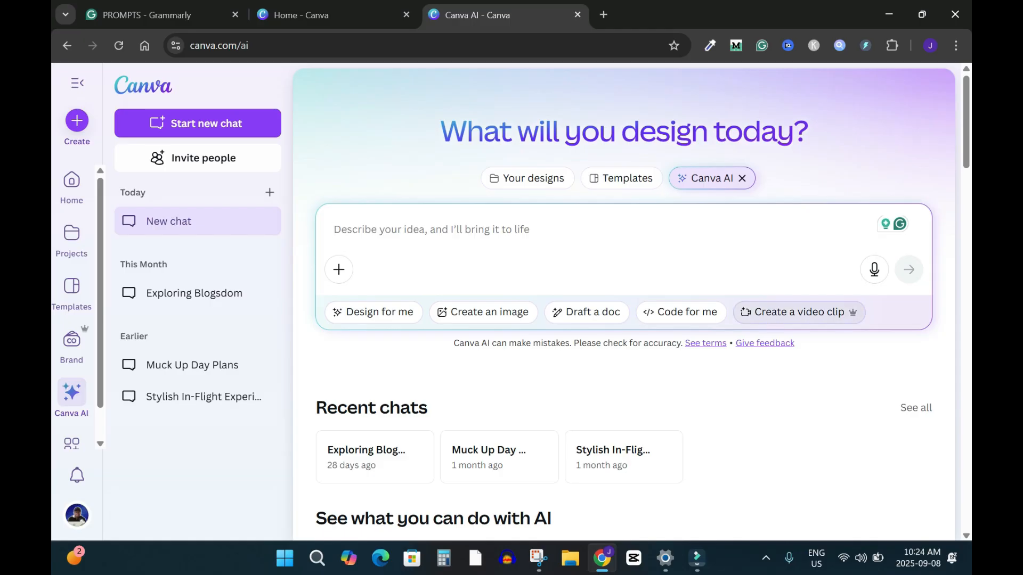
click(794, 312)
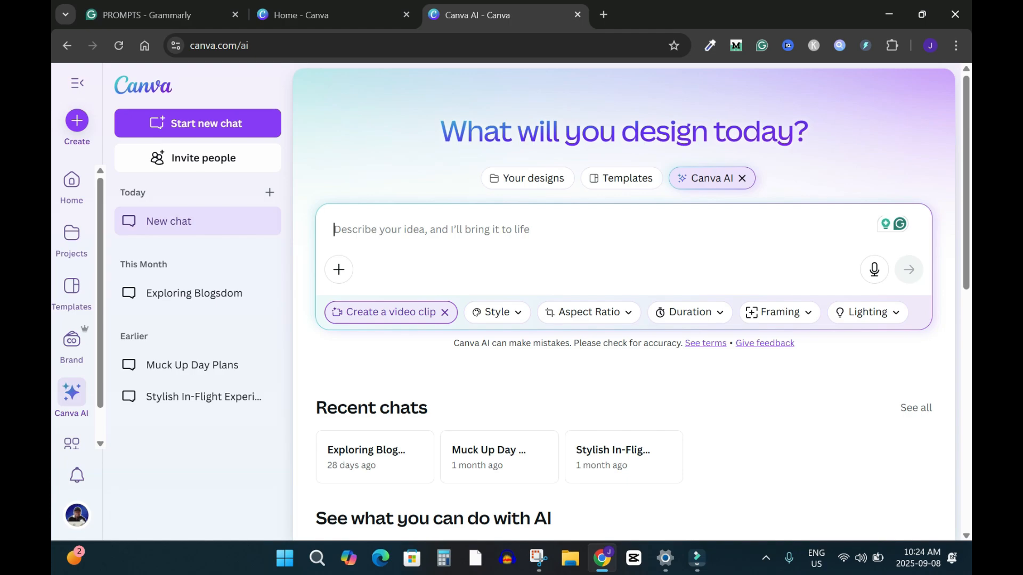
text(Create a 5-second video of a dog eating from a pet bowl in a living room.)
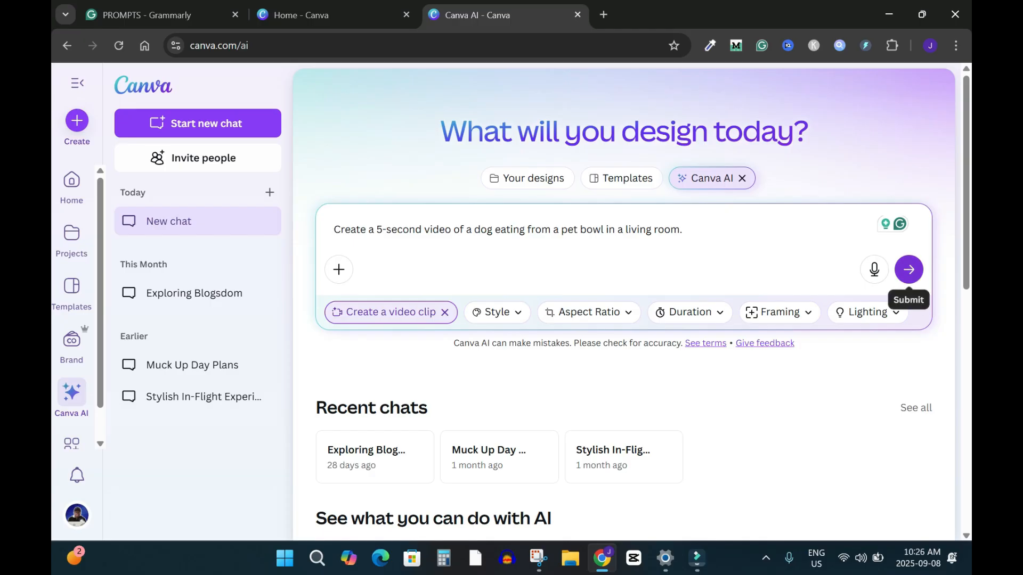
click(909, 269)
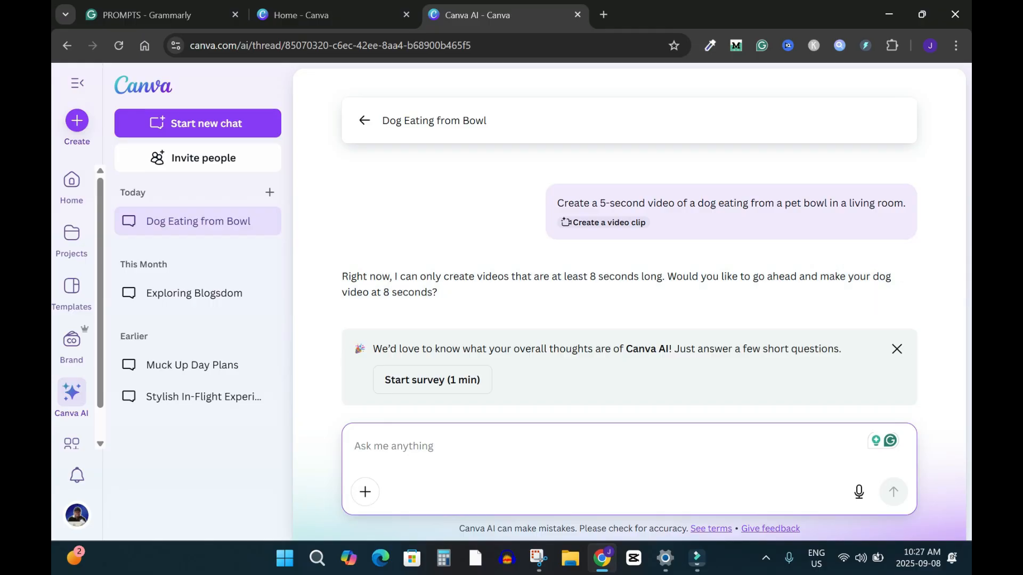
Reply "Yes" to the offer of an 8-second video and play the generated dog clip in the enlarged view
text(Yes)
key(Return)
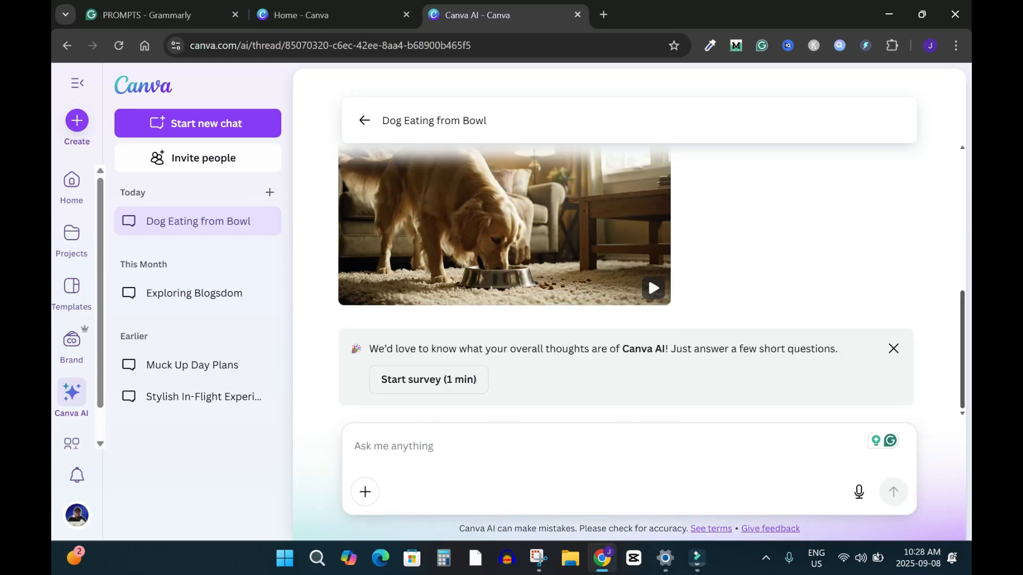
scroll(647, 276, up, 8)
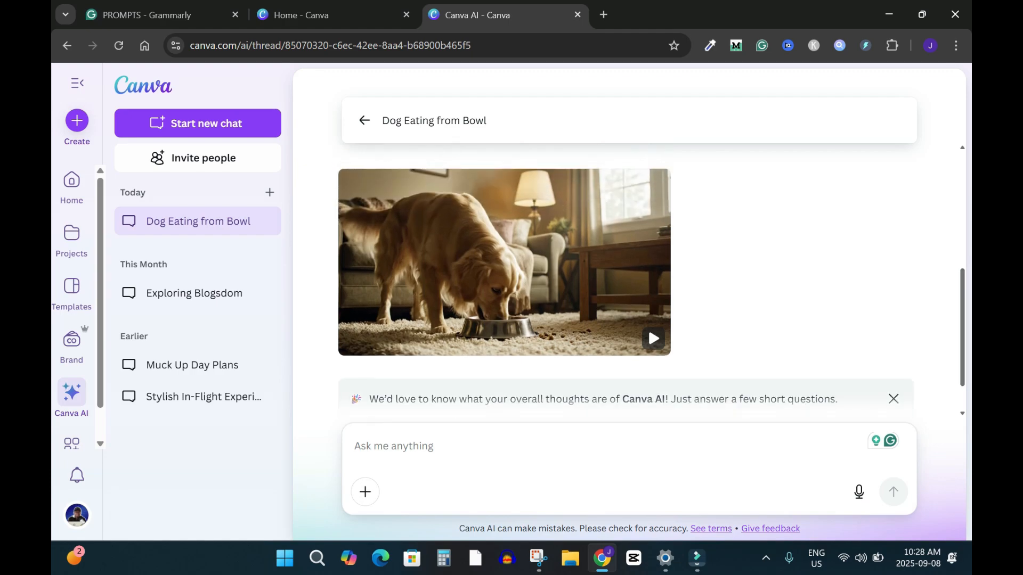
scroll(648, 311, down, 5)
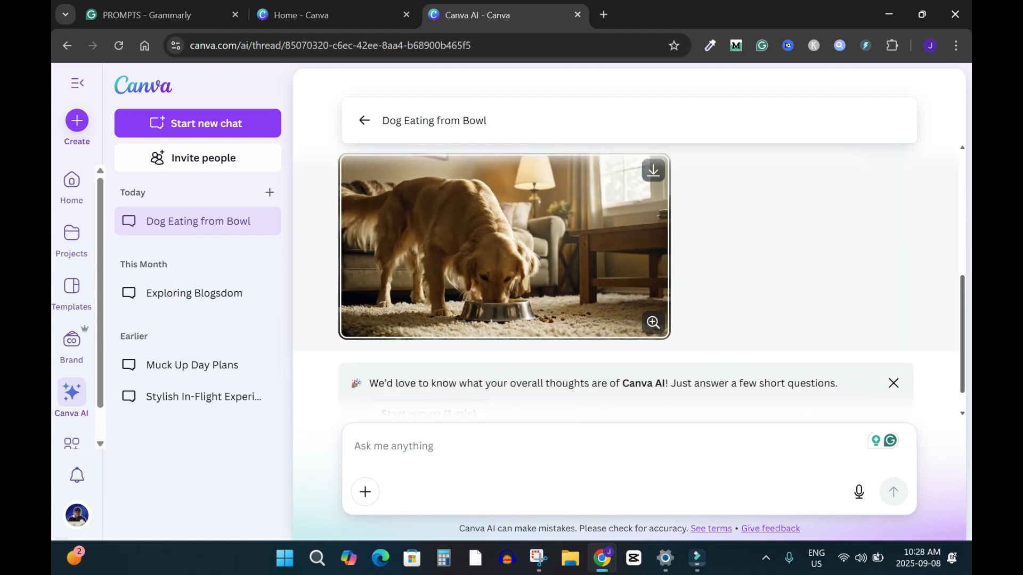
click(653, 321)
click(679, 328)
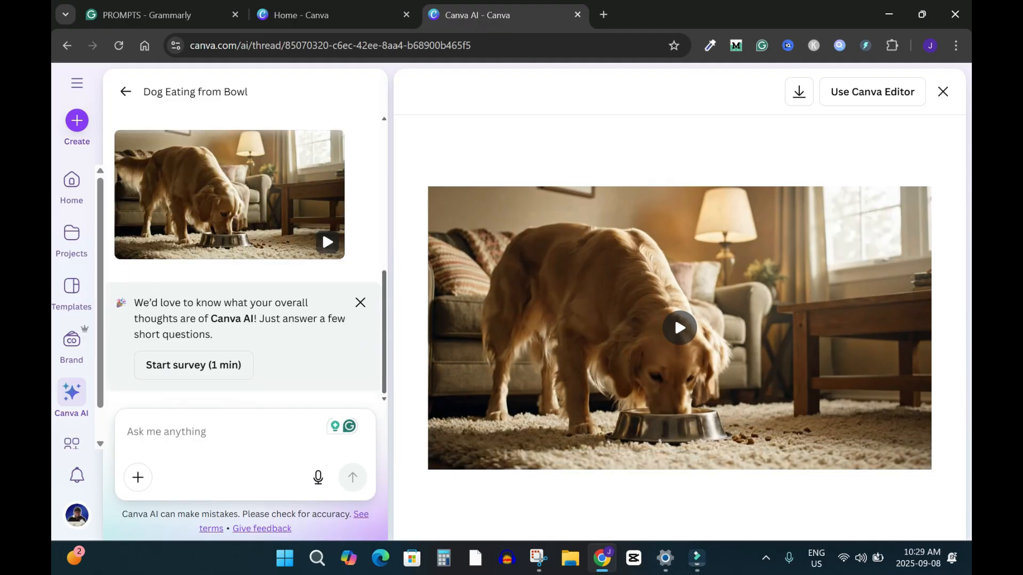
Send the reply "This is awesome!" in the dog video chat
click(181, 433)
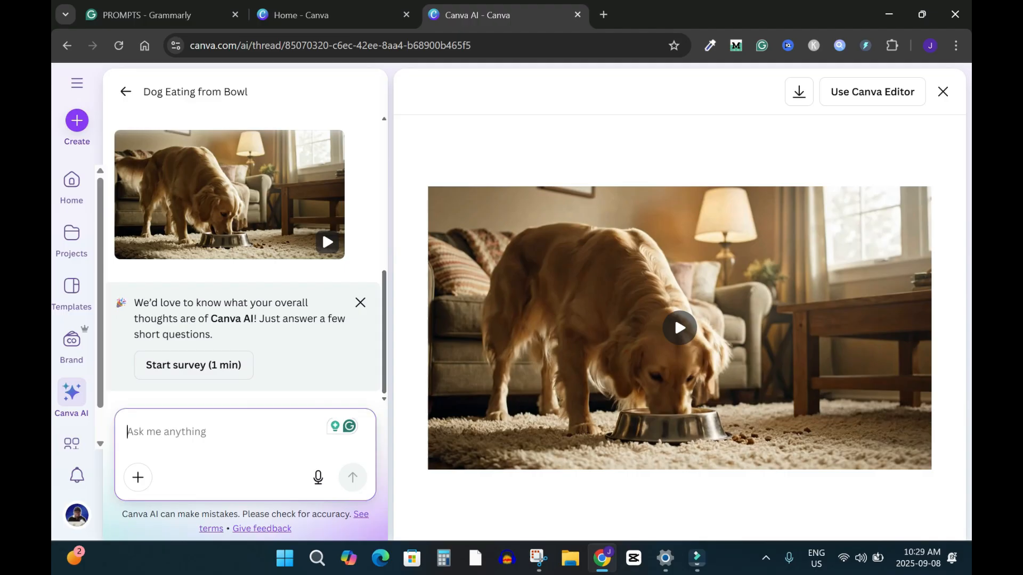
text(This is a)
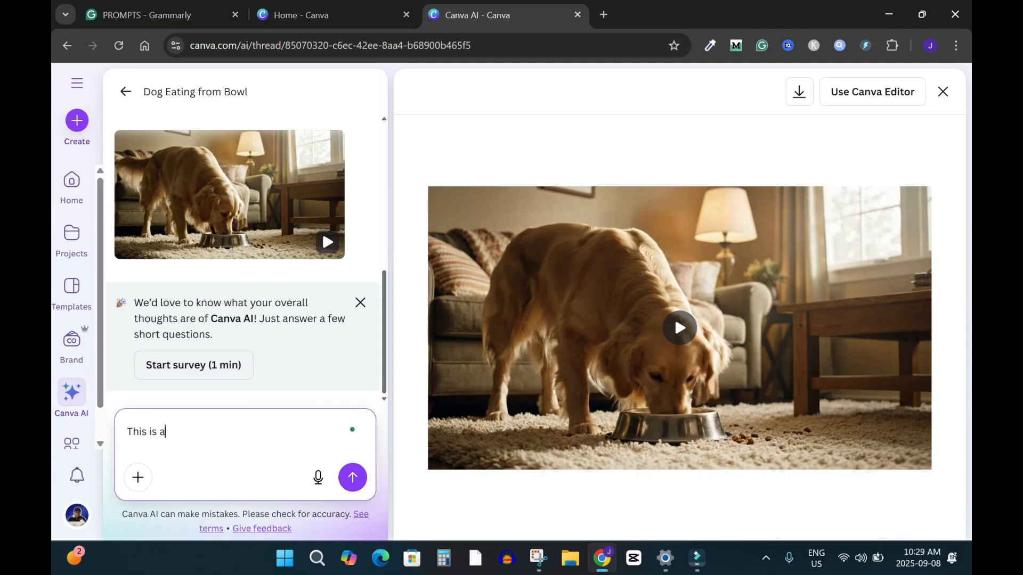
text(wesome!)
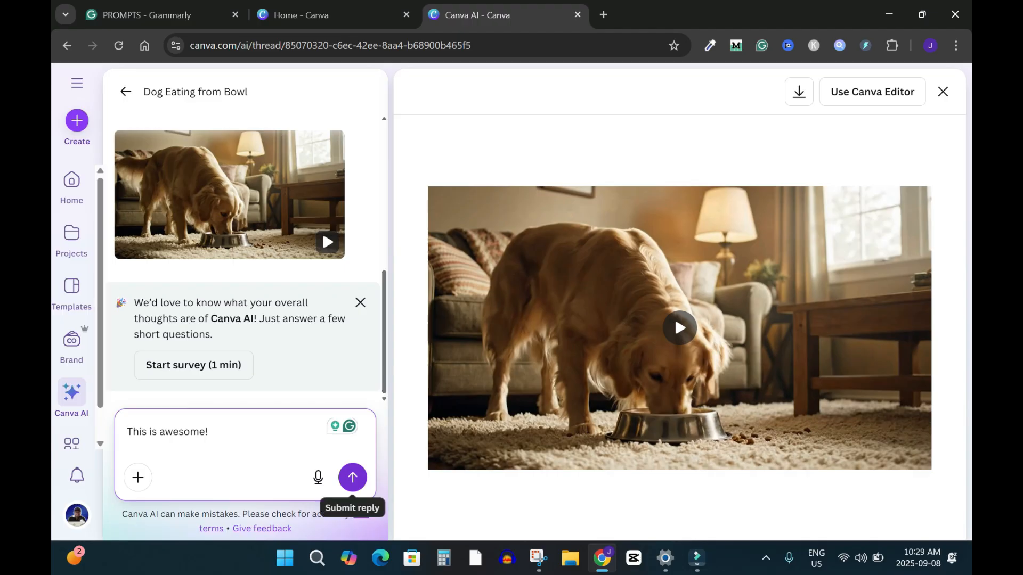
click(353, 477)
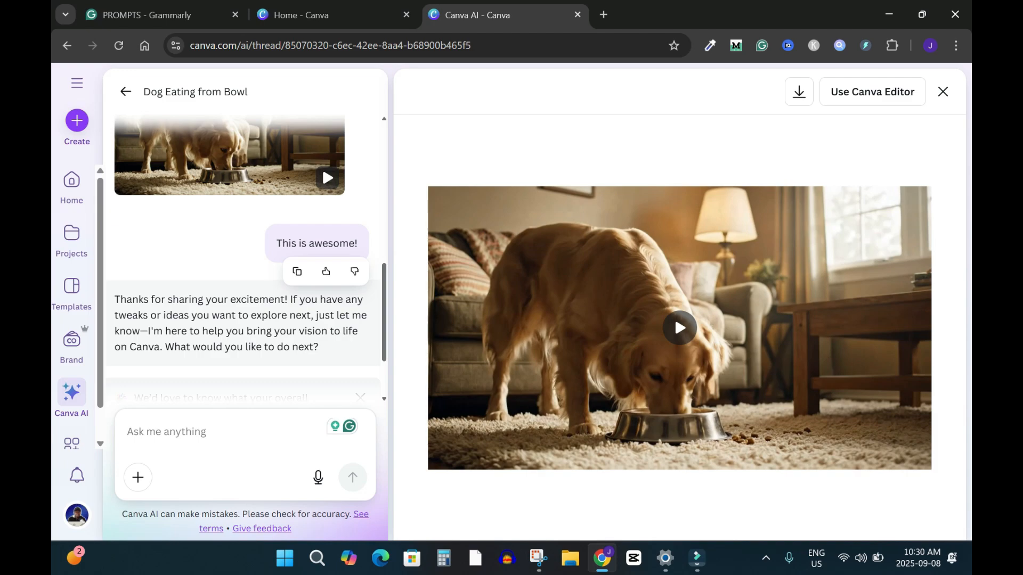
Leave the dog video chat for the home page and reopen the untitled design with the venue clip
click(78, 83)
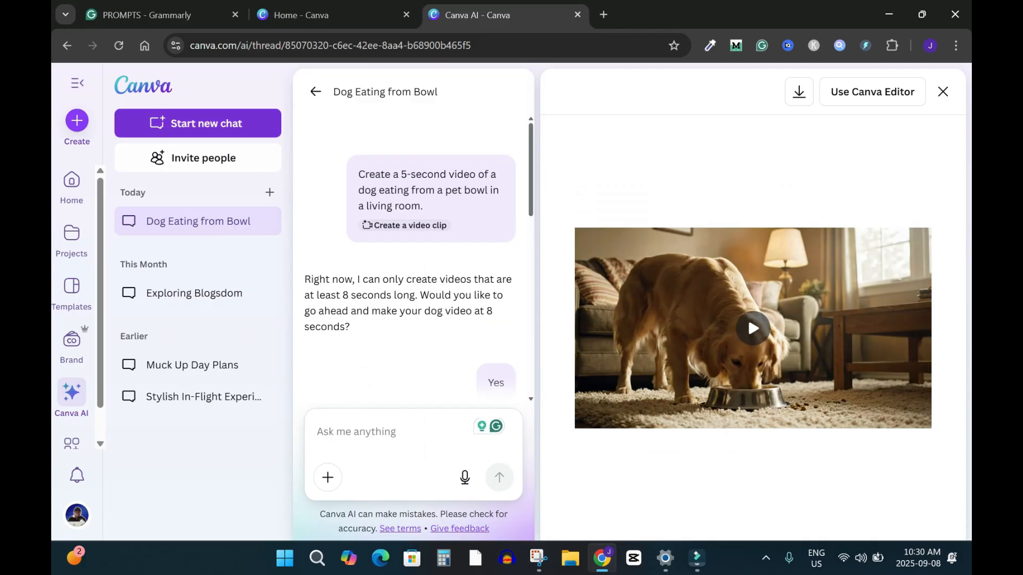
click(198, 123)
click(143, 85)
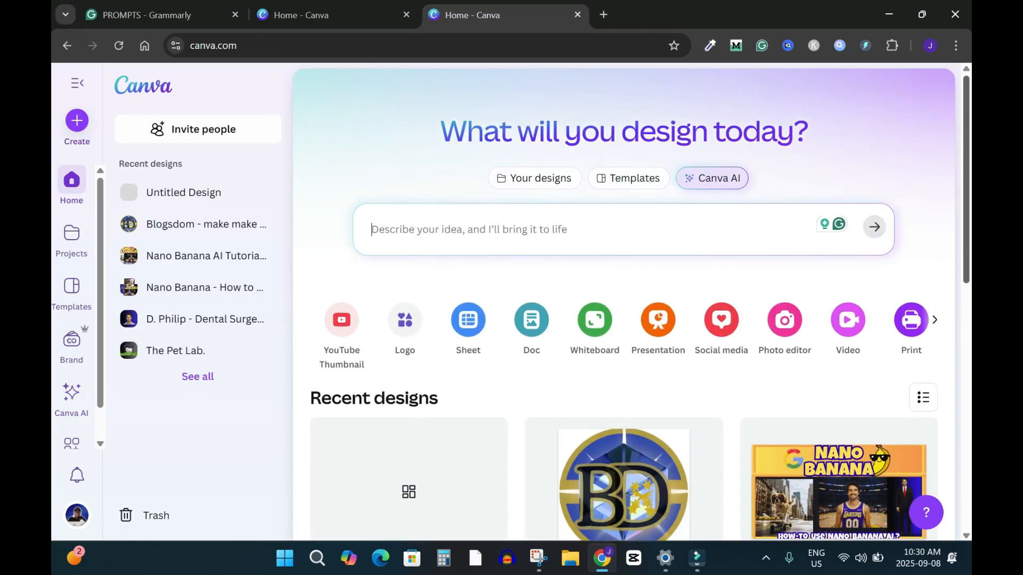
scroll(407, 341, down, 3)
click(408, 341)
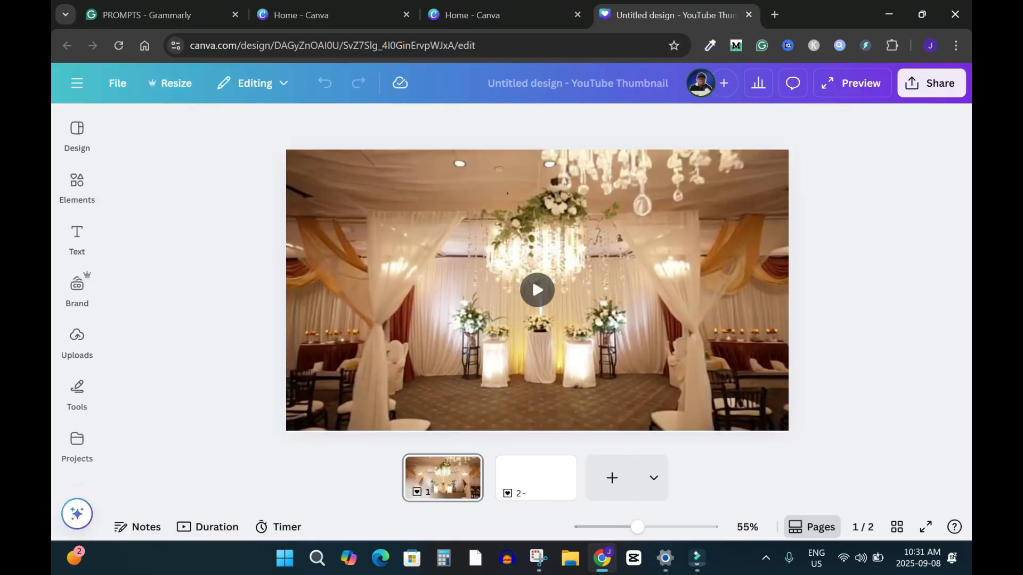
Delete the blank second page, keeping only the venue clip page in the YouTube Thumbnail design
click(536, 478)
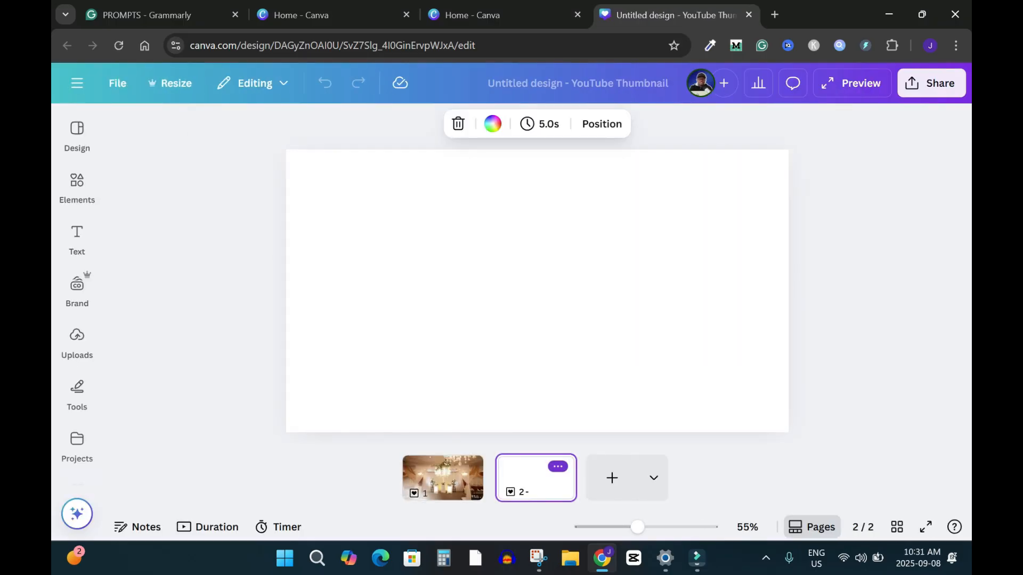
click(558, 467)
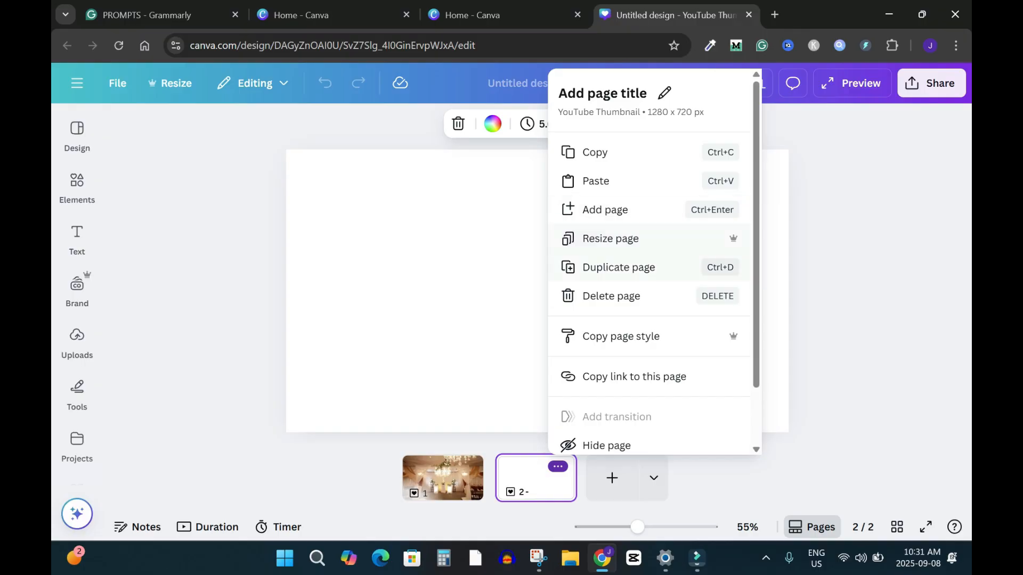
click(610, 295)
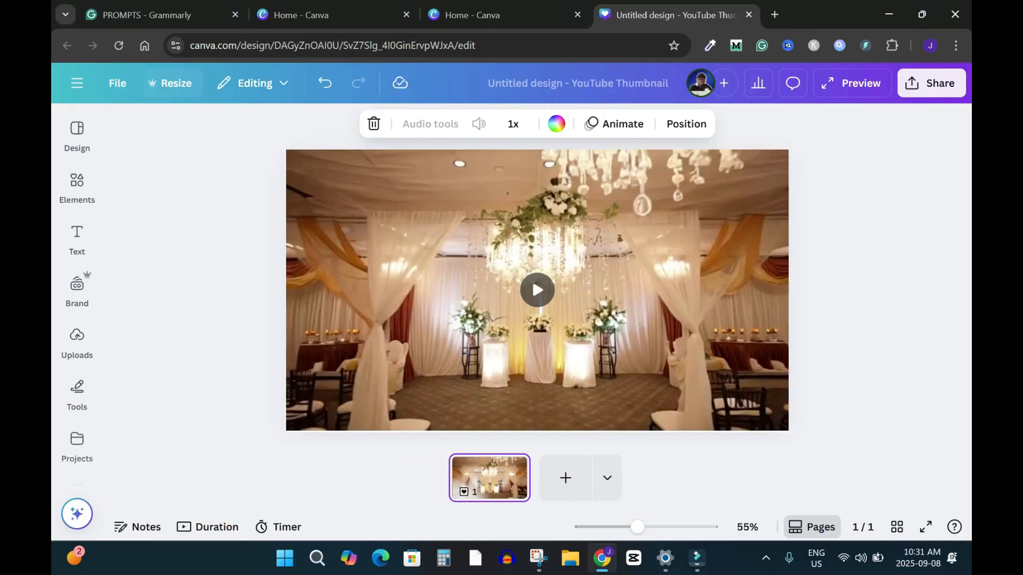
Leave the design for the home page and open Canva AI to look over its creation options and recent chats
click(77, 83)
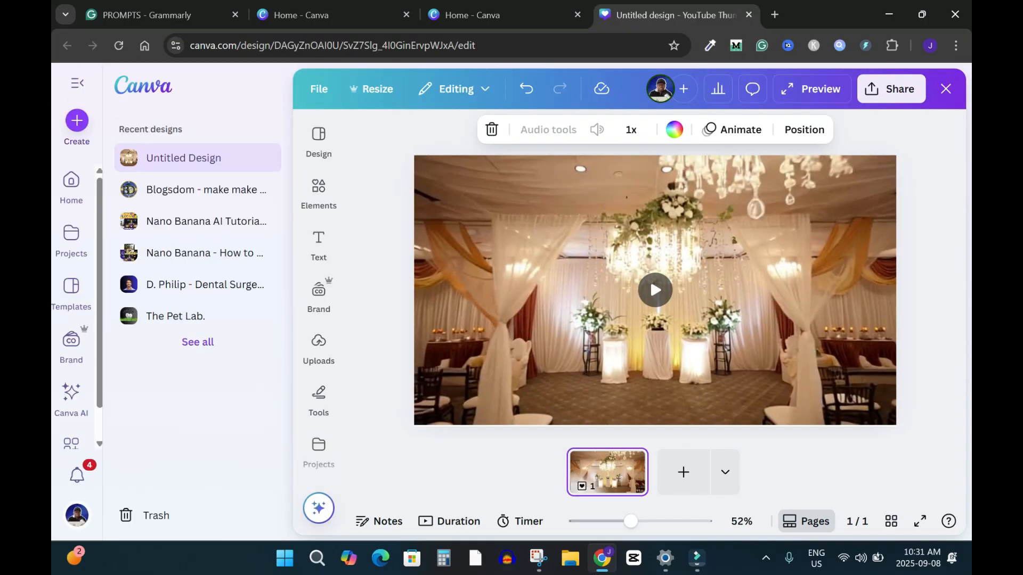
click(143, 85)
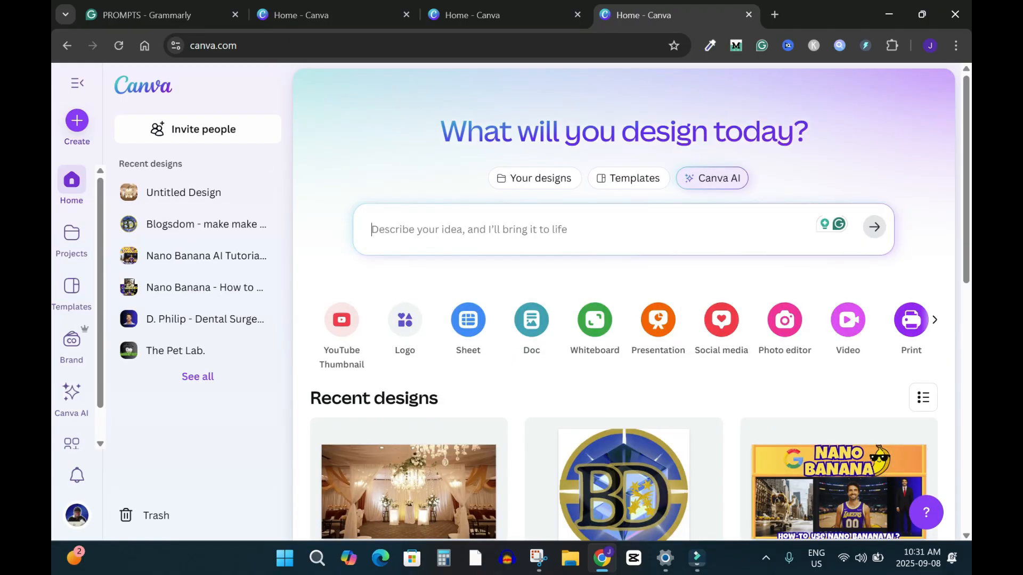
click(71, 398)
scroll(624, 319, down, 5)
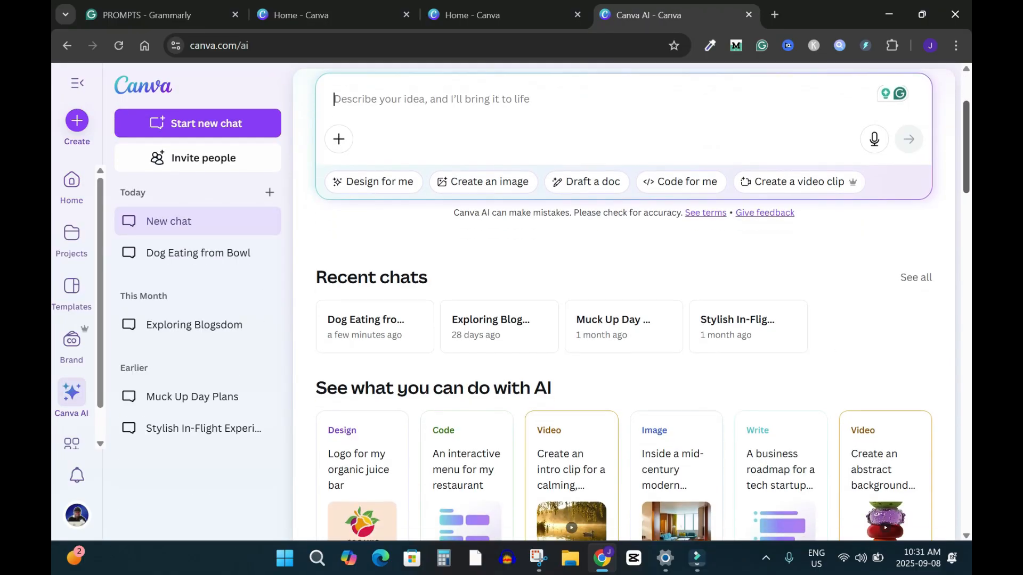
scroll(624, 320, up, 4)
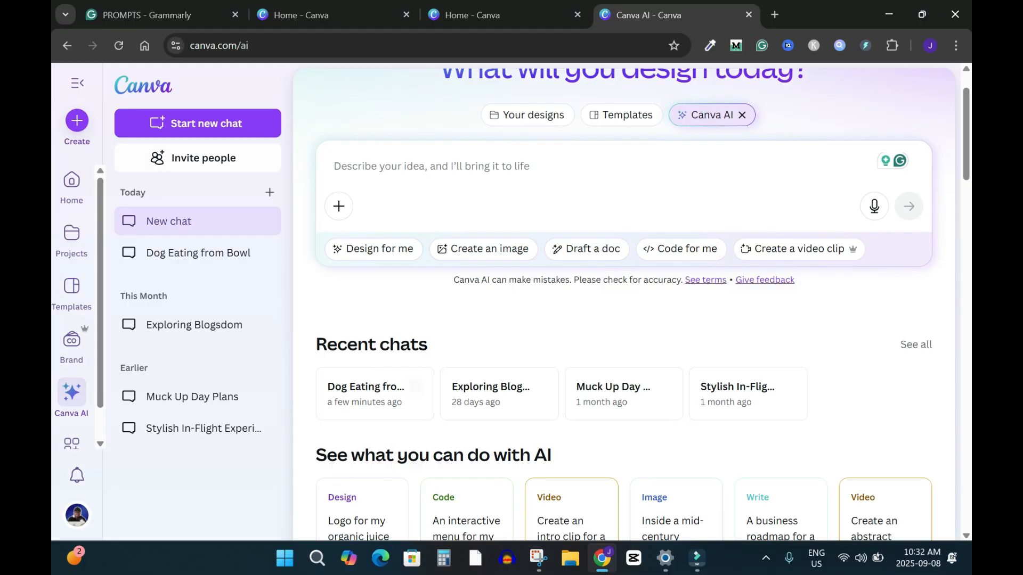
Reopen the Dog Eating from Bowl chat and review the video prompt and replies from the beginning
click(368, 394)
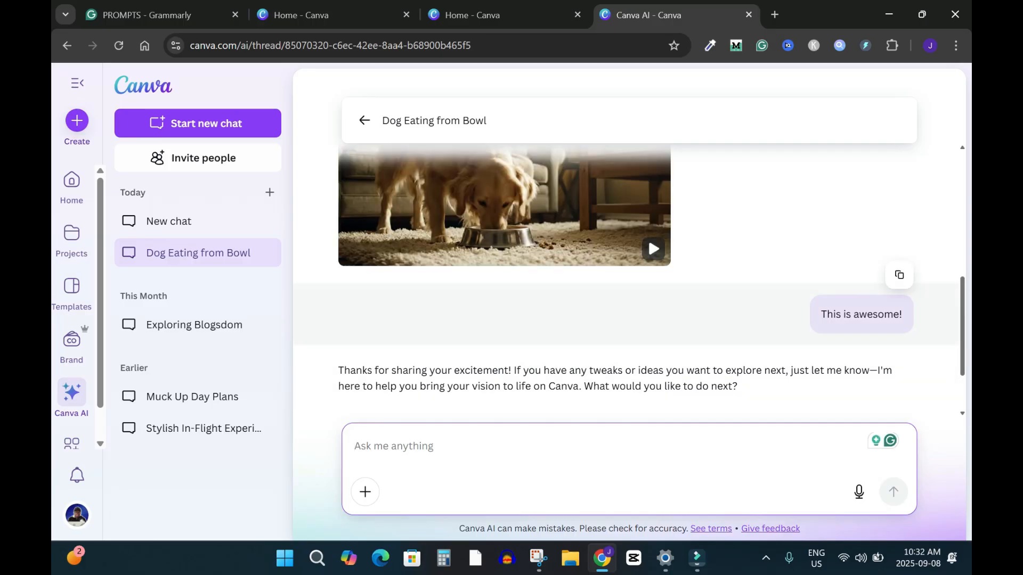
scroll(629, 277, up, 5)
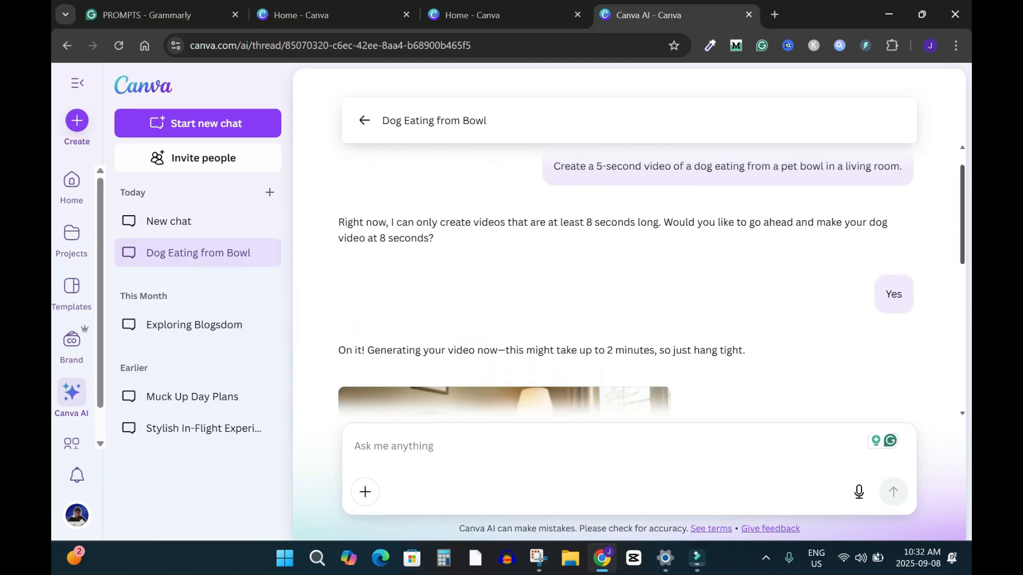
scroll(651, 283, up, 1)
Return to the home page and create a Mobile Video design with Magic Media's video generator open
key(alt+Left)
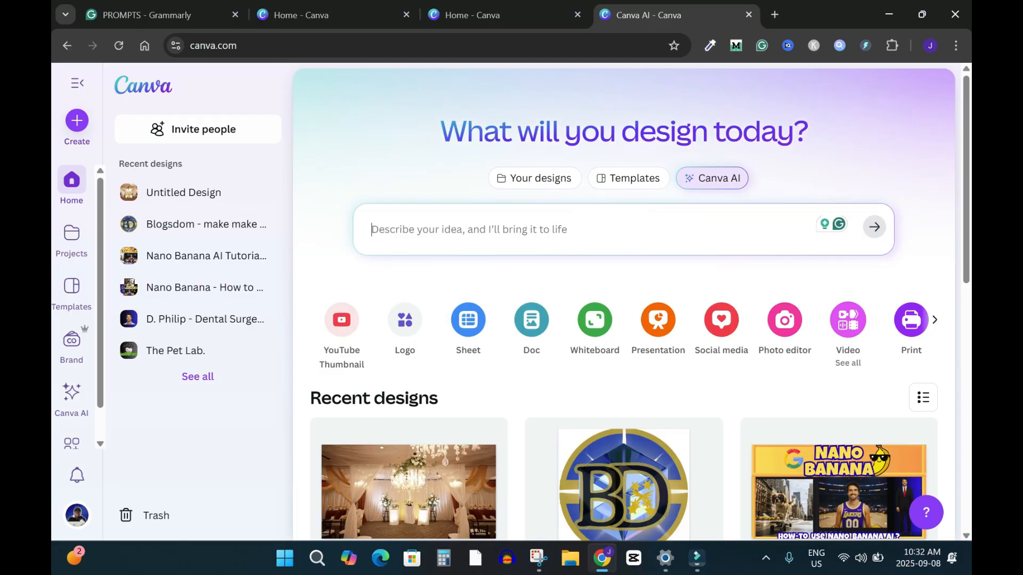
click(847, 320)
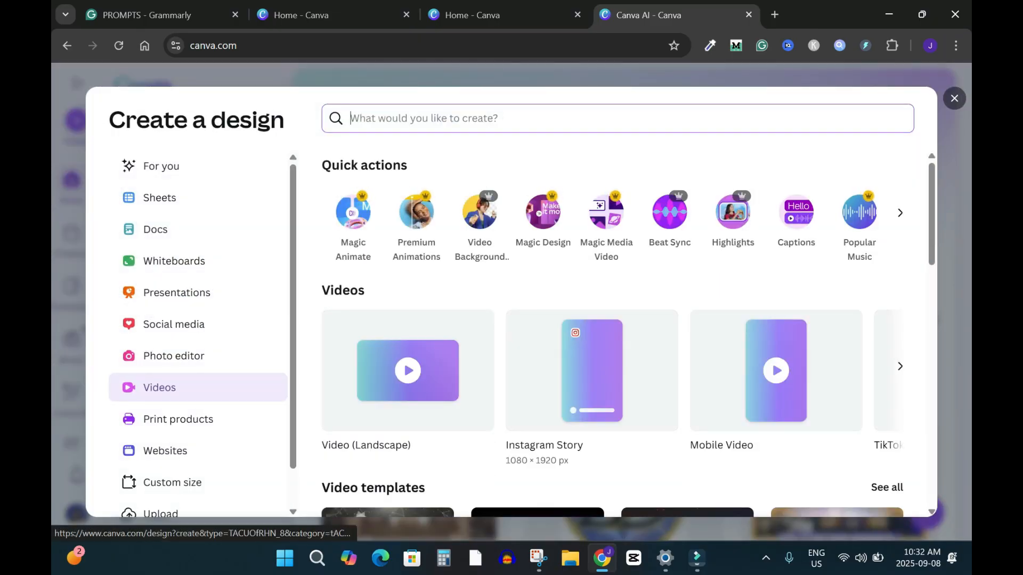
click(775, 371)
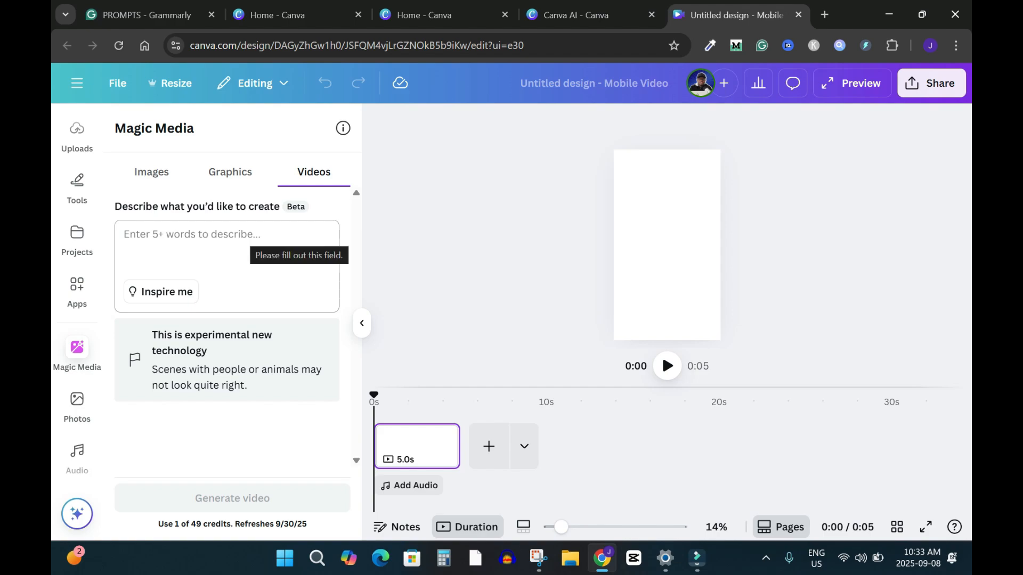
Generate a Magic Media video from "Create a 9:16 aspect ratio video of a 20-year-old lady eating an apple while using a laptop."
click(248, 236)
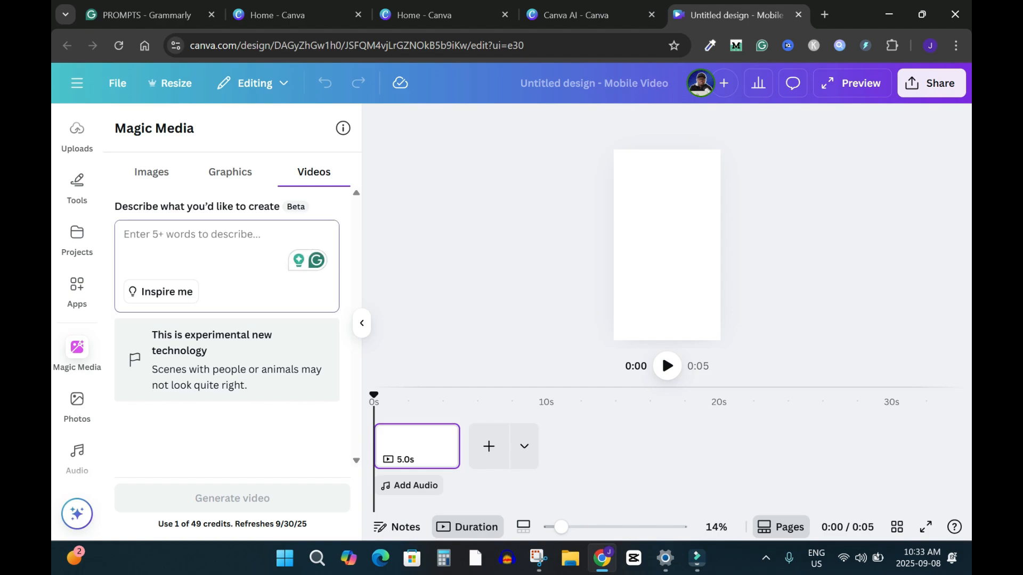
text(Create)
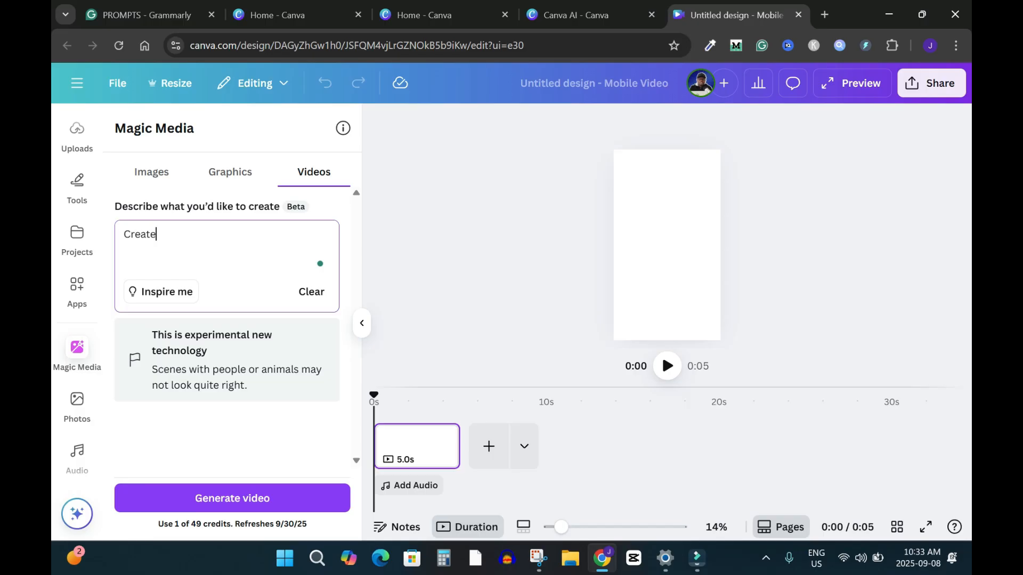
text( a 9:16 aspect ratio video of a 20-year-old lady eating an apple while using a laptop.)
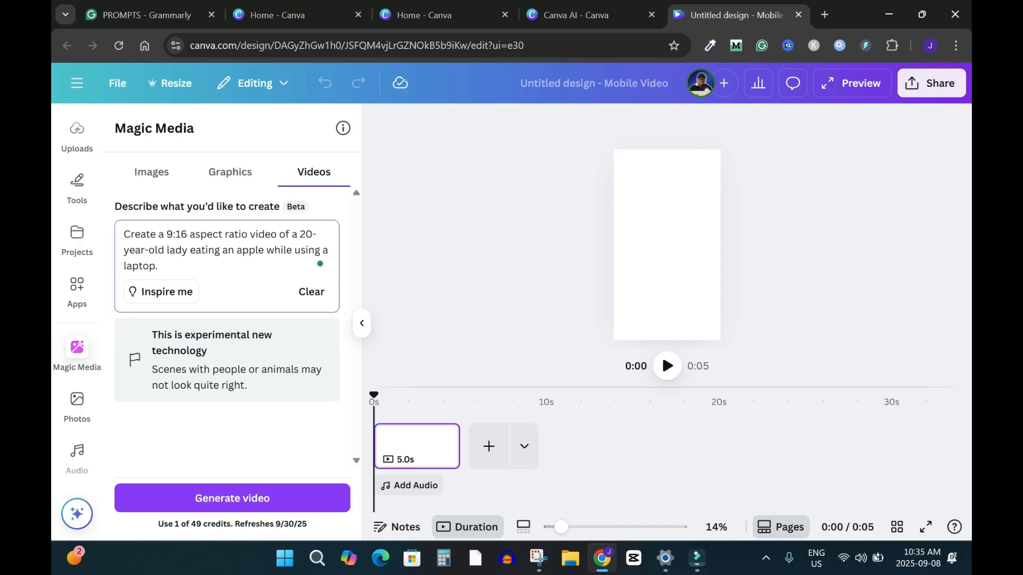
click(232, 498)
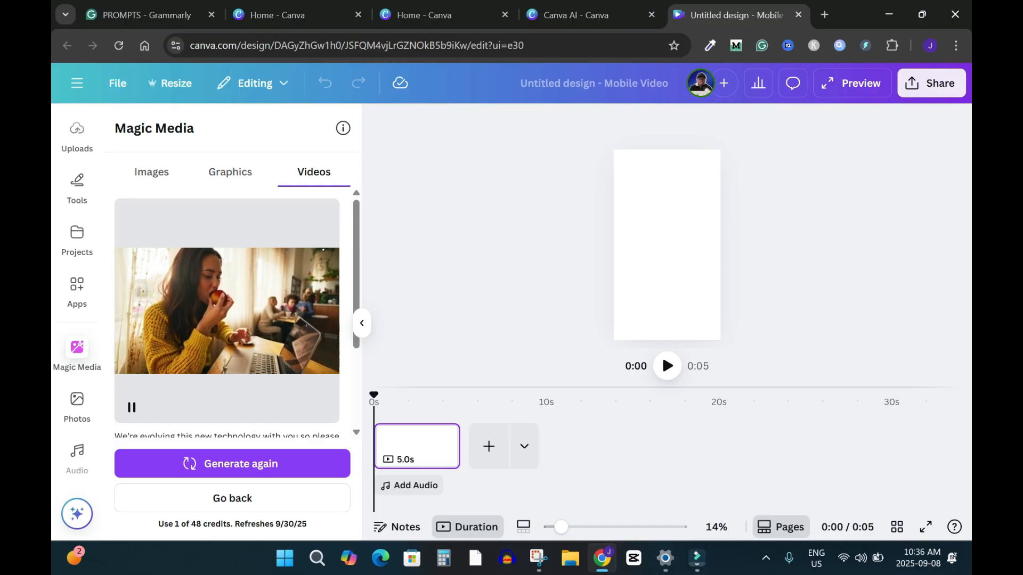
Pause the generated apple-eating clip's preview and add the clip to the mobile video page
drag(356, 275, 356, 318)
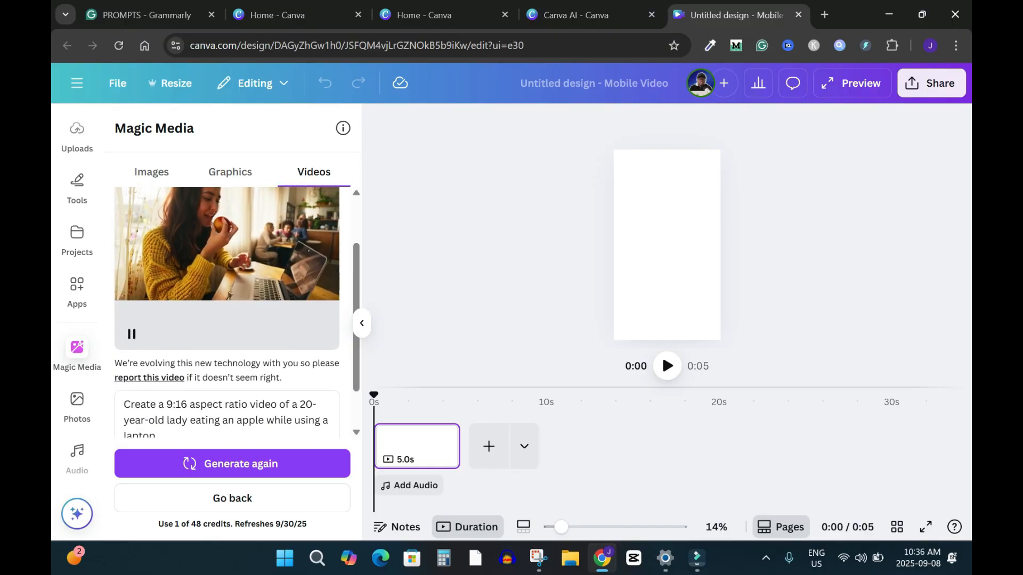
click(126, 321)
drag(710, 269, 867, 357)
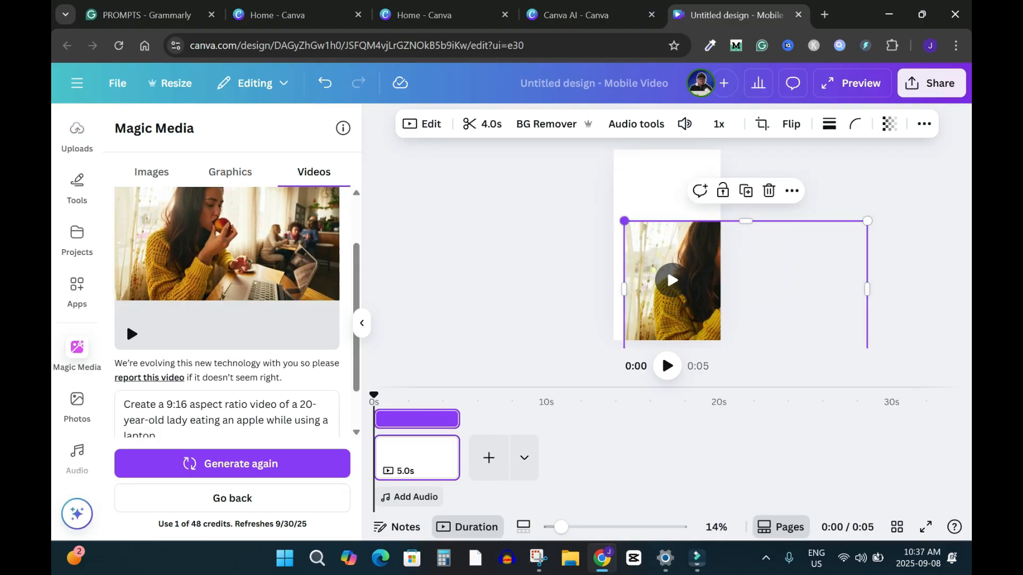
Try enlarging the clip to cover the whole vertical page, repositioning it to frame the lady's face and apple
drag(625, 220, 496, 150)
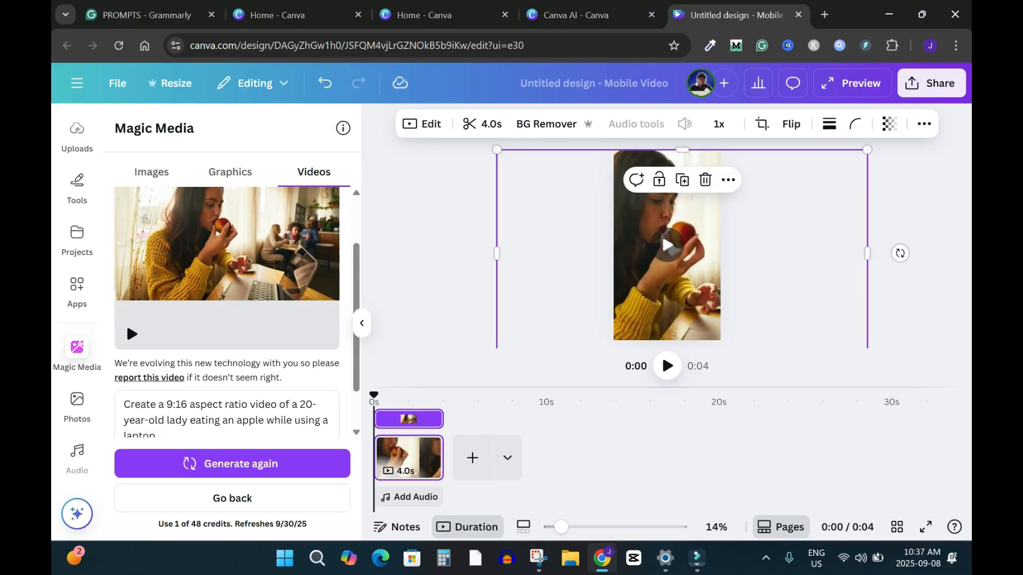
drag(676, 256, 697, 248)
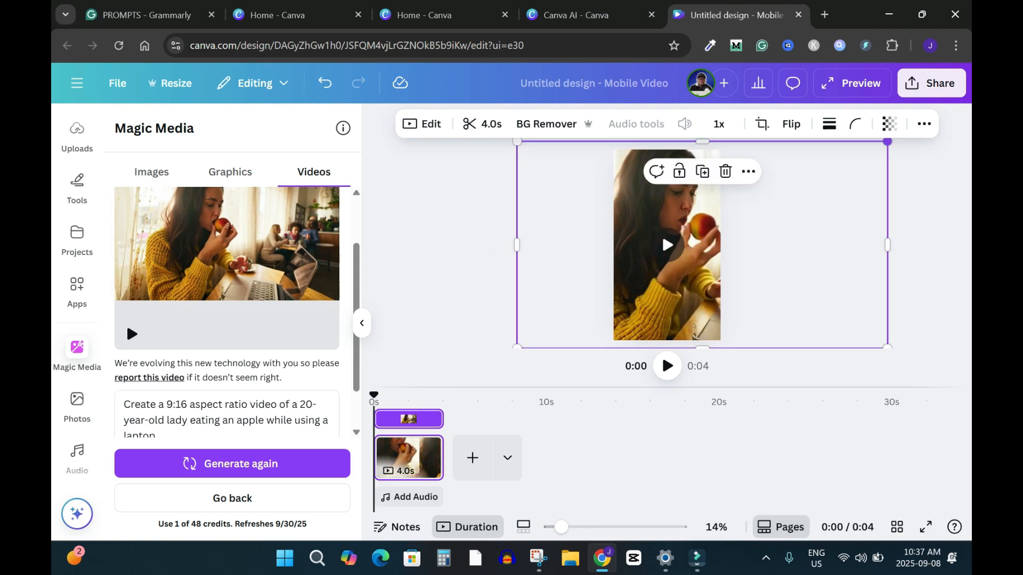
drag(887, 141, 872, 150)
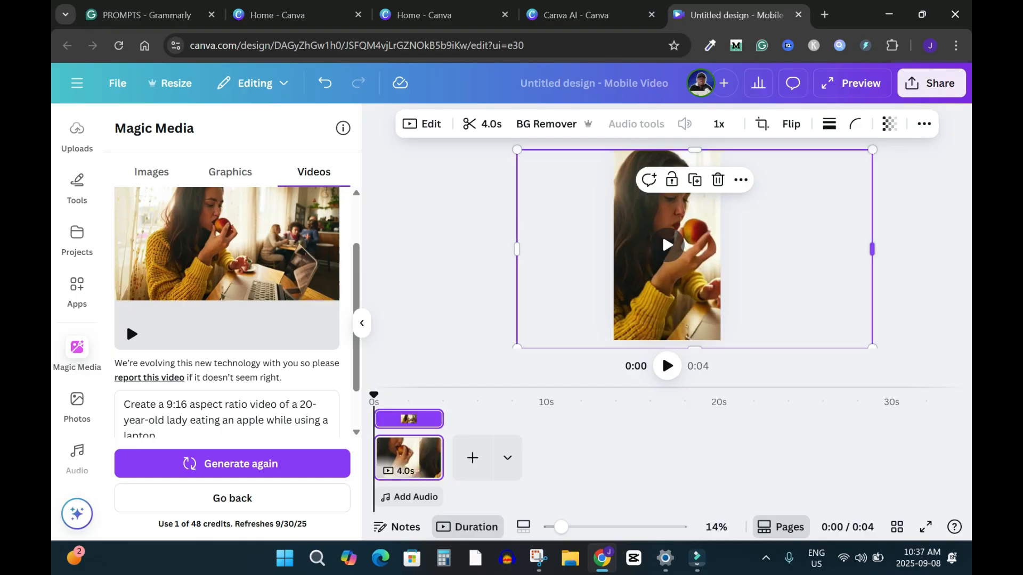
drag(698, 261, 701, 261)
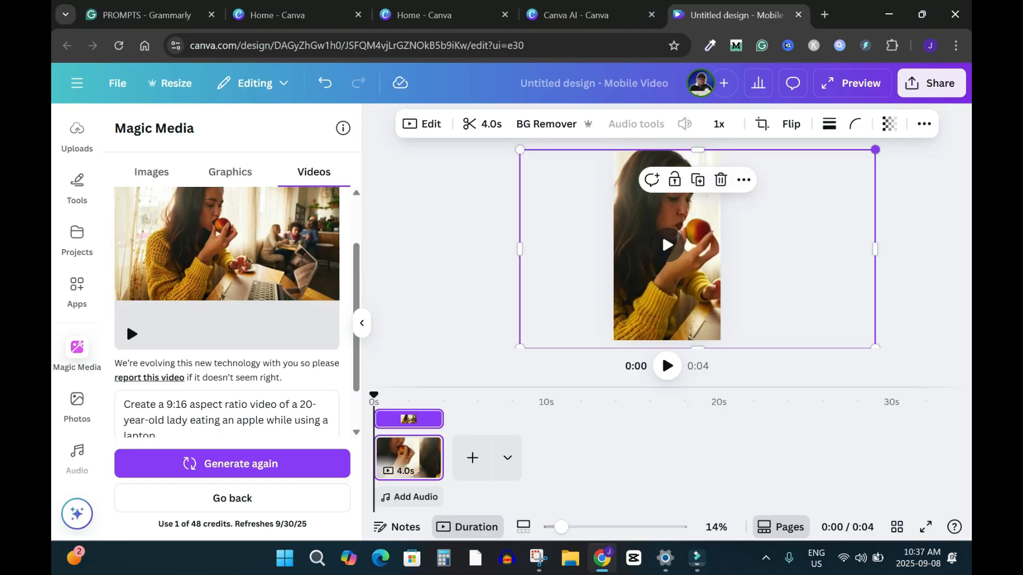
Shrink the clip and center it vertically across the page's width, leaving white bands above and below
drag(875, 150, 740, 225)
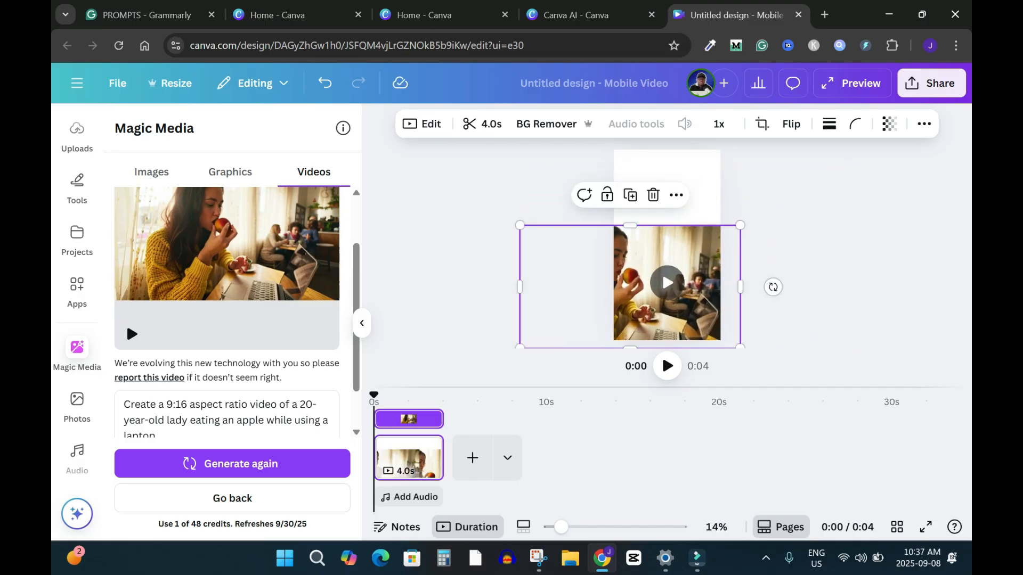
drag(647, 296, 693, 253)
drag(565, 184, 601, 202)
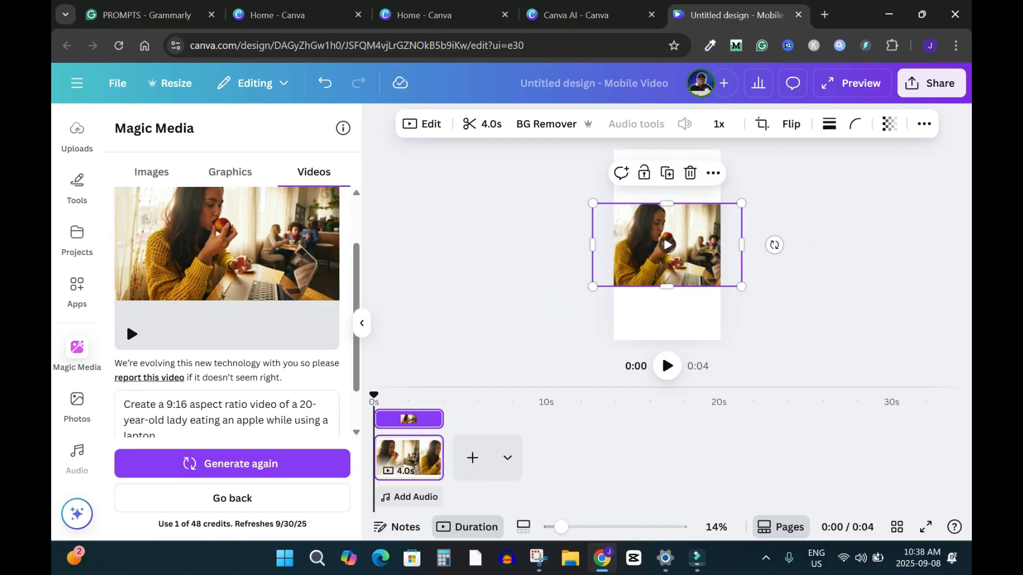
click(799, 298)
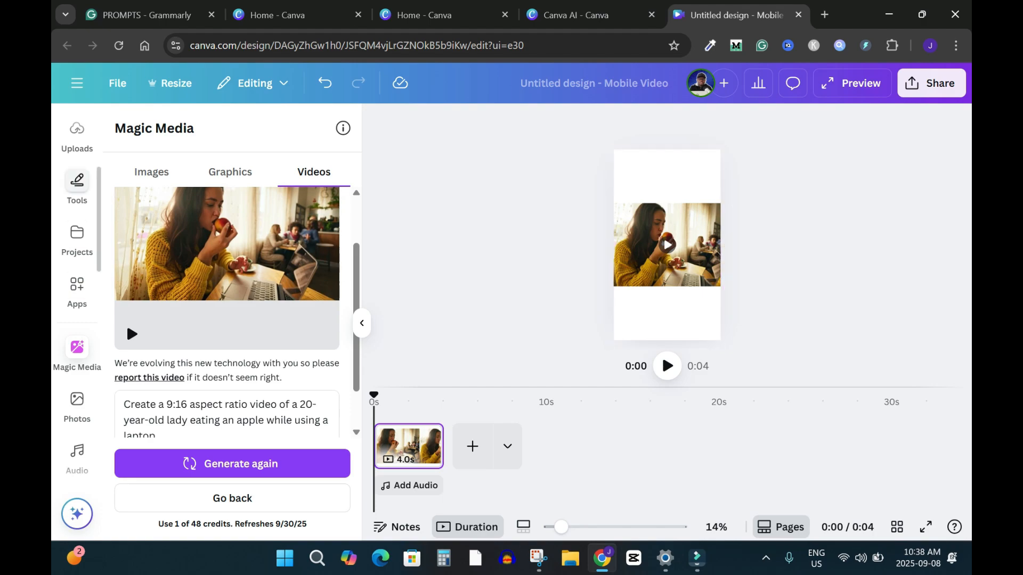
Add a subheading reading "The Best Back-to-School Laptop!" in the white space above the clip
click(77, 184)
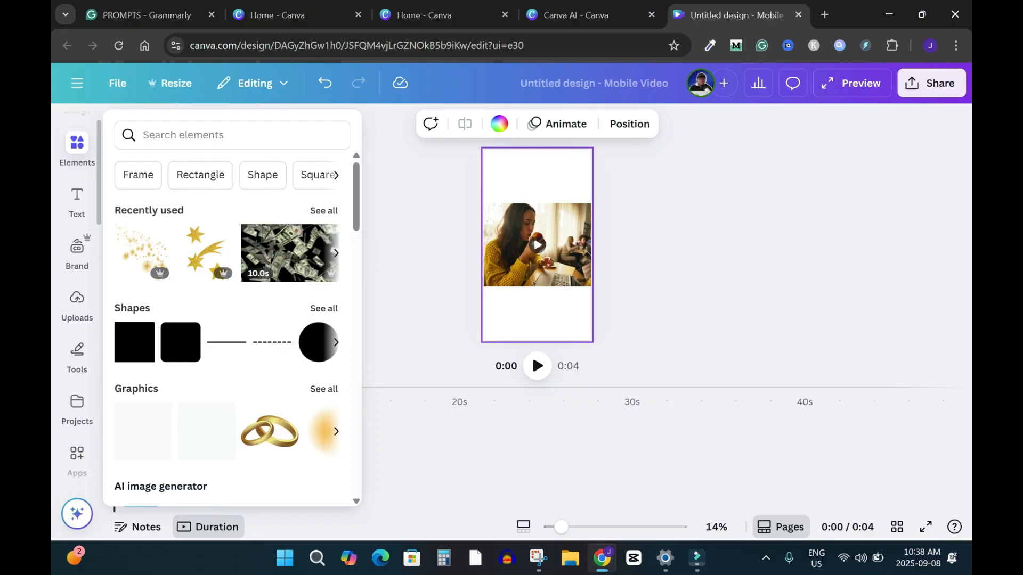
click(77, 200)
click(178, 382)
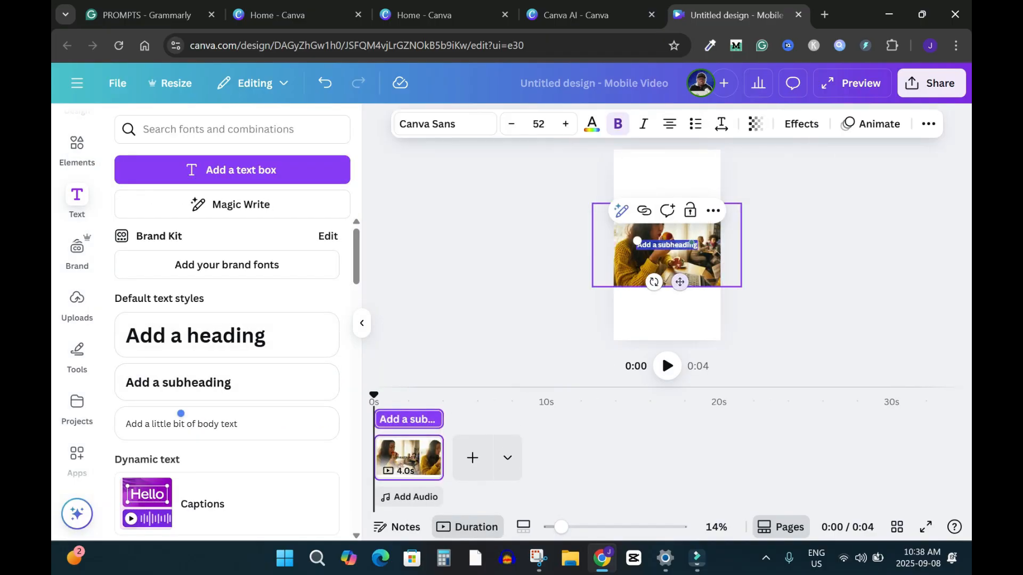
text(The)
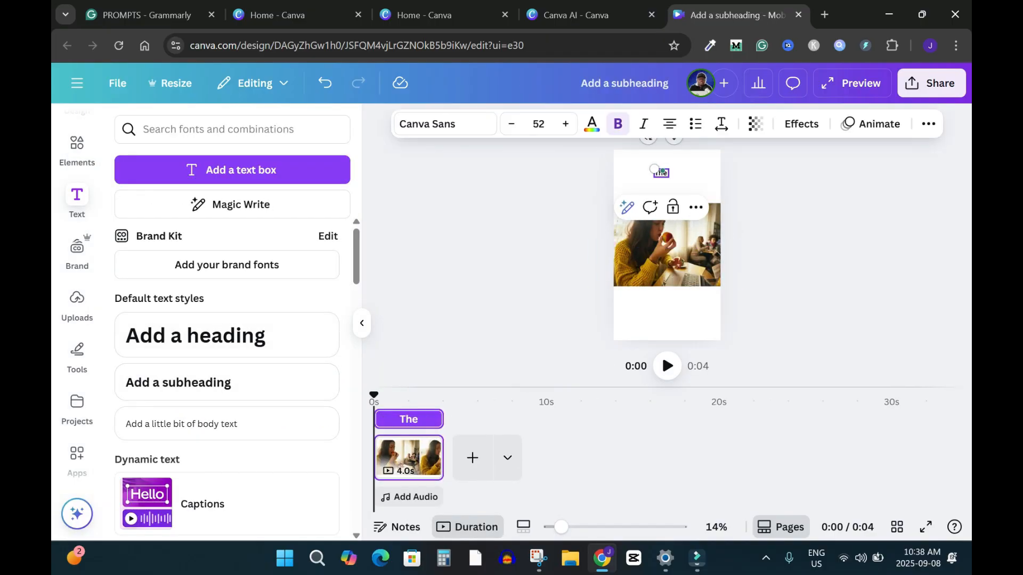
text( Best Back to)
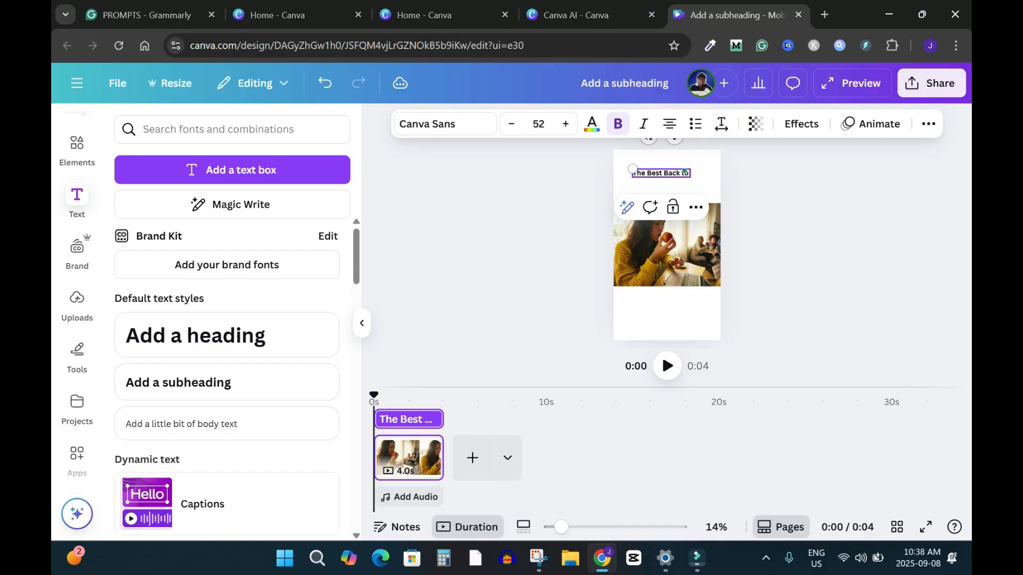
text( School Laptop)
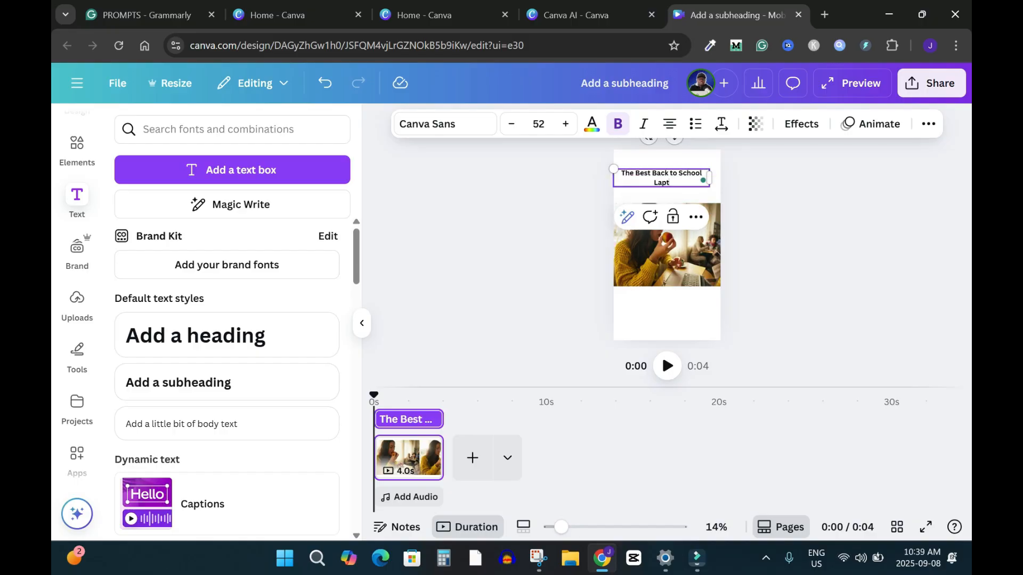
text(!)
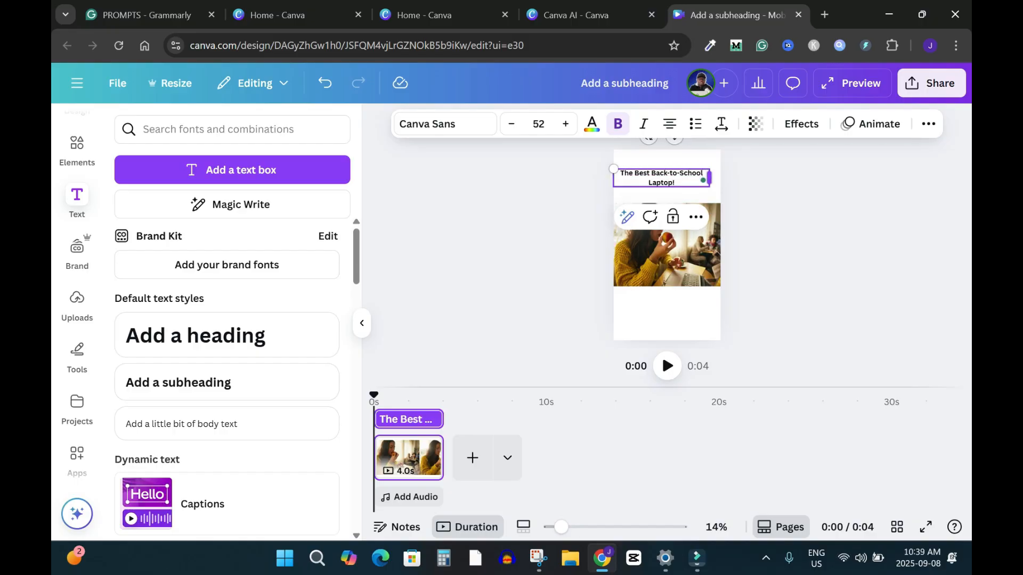
Enlarge the subheading to size 61.5 and widen its text box so the wording wraps onto two lines
drag(710, 178, 679, 177)
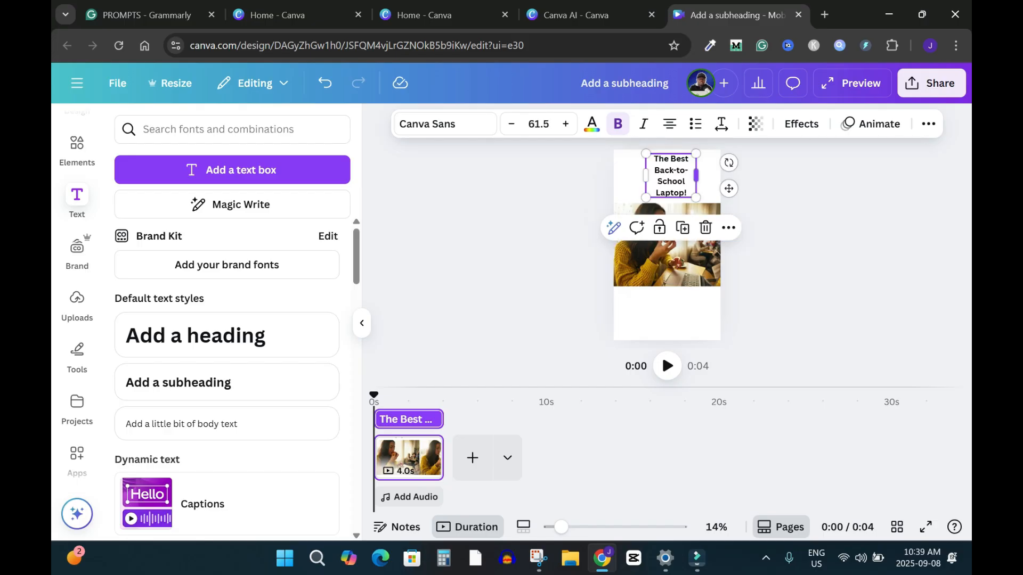
drag(696, 175, 715, 173)
mouse_move(646, 169)
mouse_down()
mouse_move(625, 164)
mouse_move(647, 170)
mouse_move(637, 164)
mouse_up()
Reword the subheading to "The Best Laptop for Back-to-School!" and scale it to size 79.7, spanning the page width
double_click(704, 170)
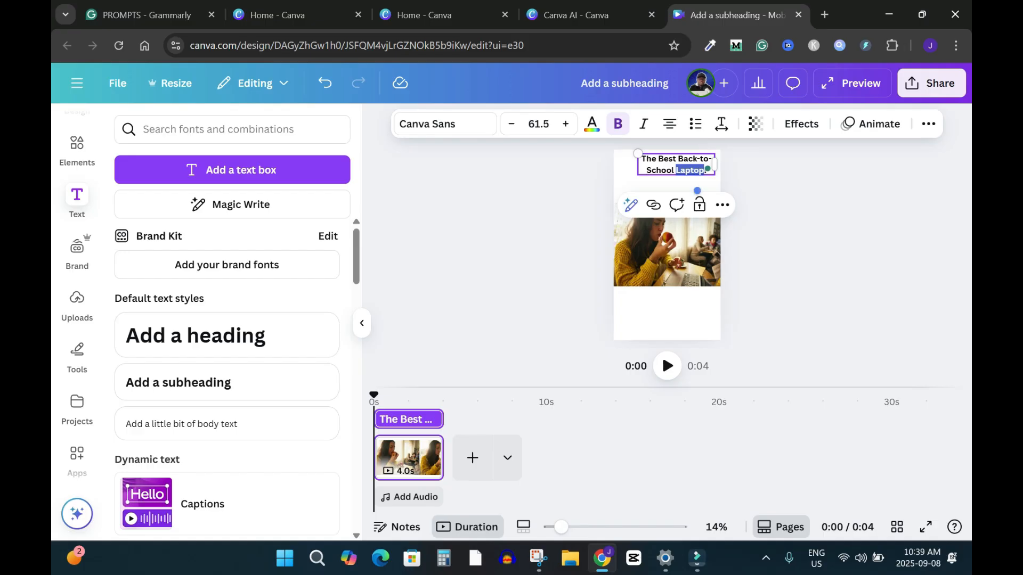
click(677, 158)
text(Laptop for)
click(705, 181)
key(BackSpace)
key(BackSpace)
key(BackSpace)
key(BackSpace)
key(BackSpace)
key(BackSpace)
key(BackSpace)
drag(714, 170, 679, 176)
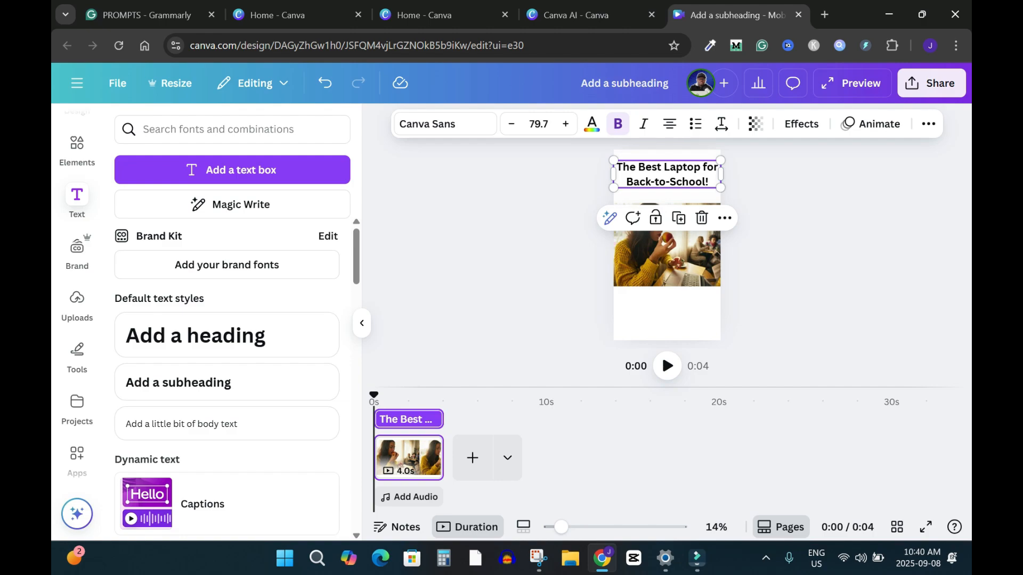
Set the subheading's font to Luckiest Guy and deselect the text
click(445, 124)
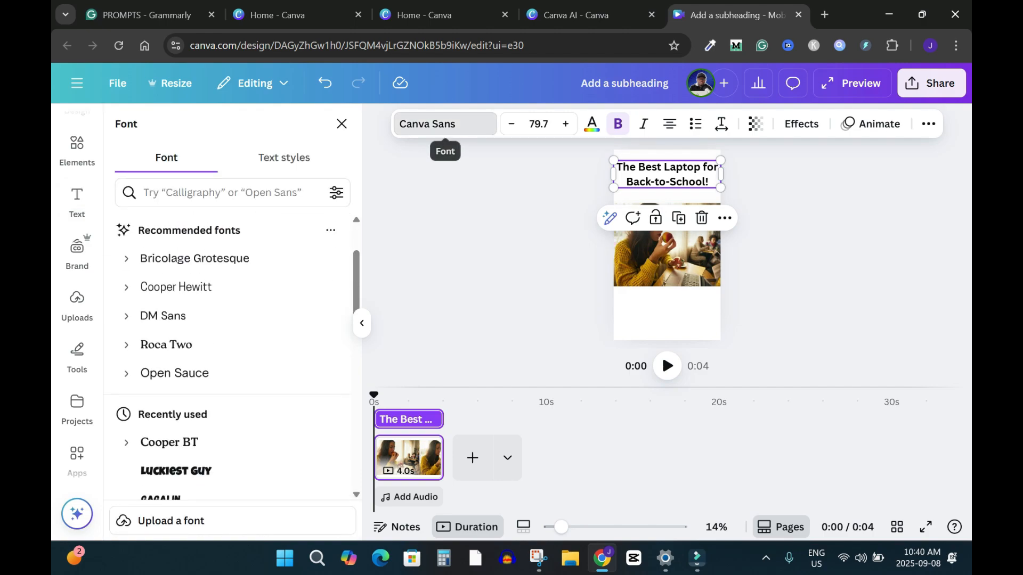
click(176, 471)
click(533, 260)
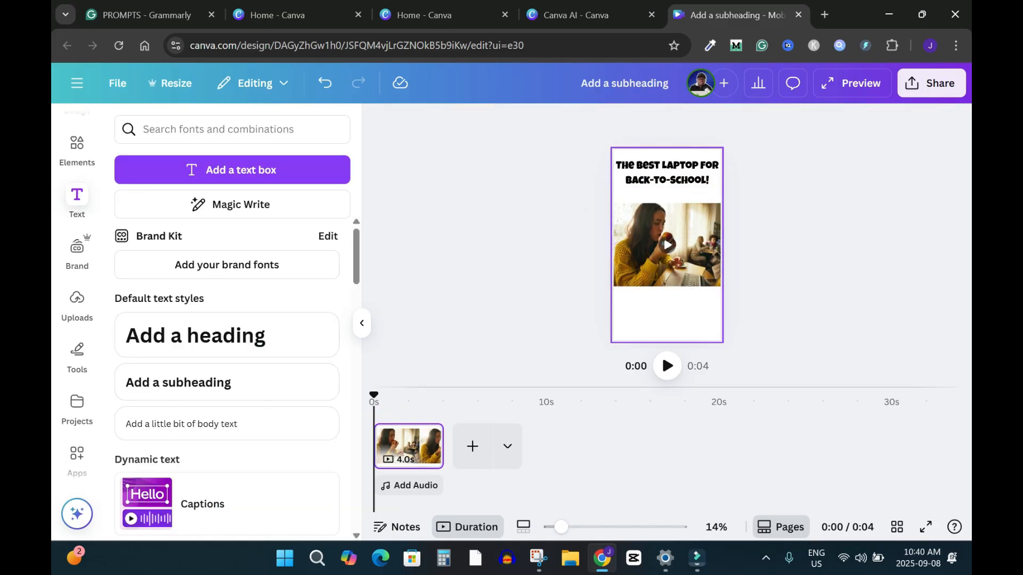
Fill the page background with the default pink-to-yellow gradient
click(666, 196)
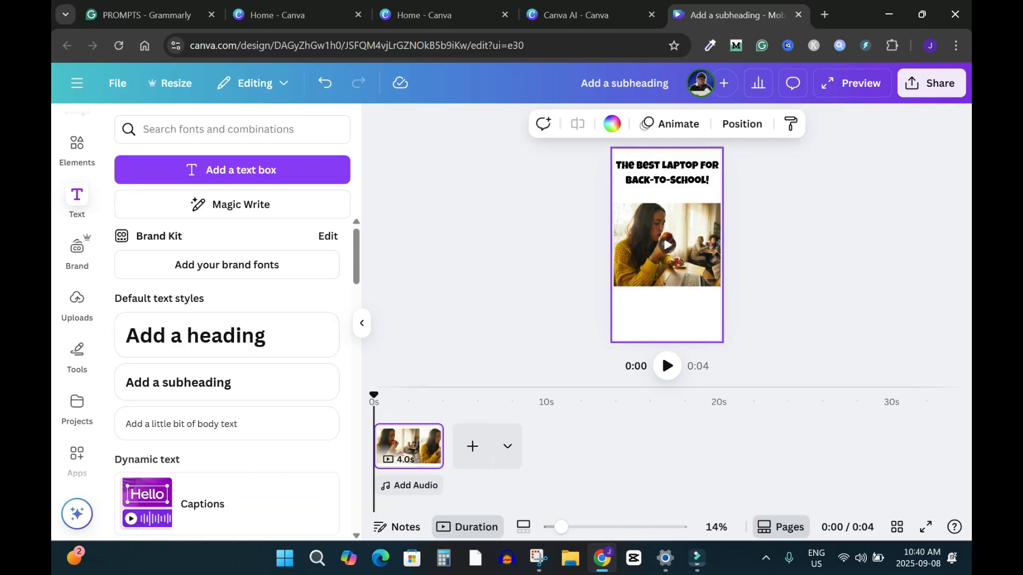
click(612, 123)
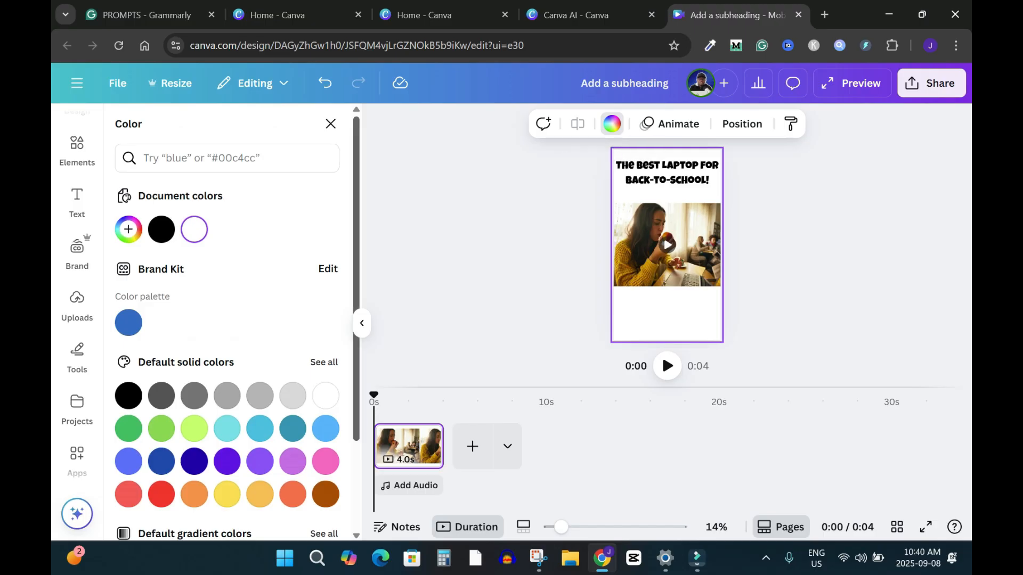
scroll(227, 347, down, 3)
click(260, 516)
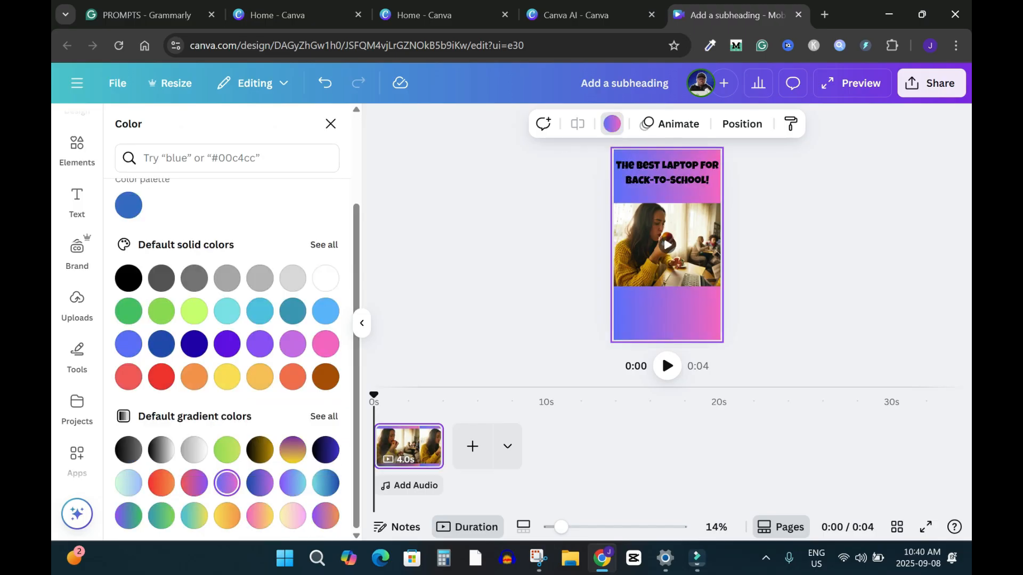
Apply the Outline effect to the subheading in white with thickness 200, and deselect the text
click(667, 172)
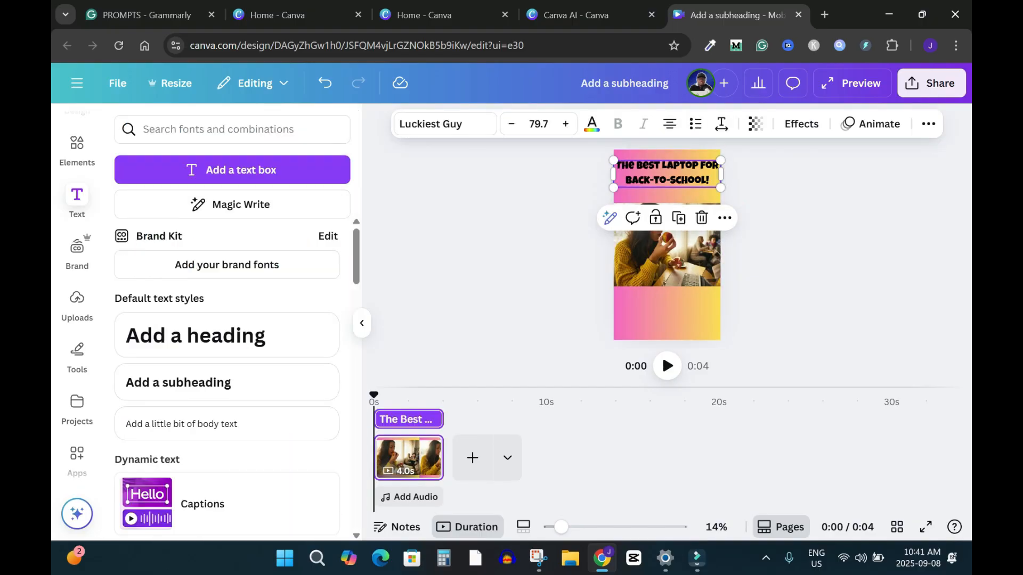
click(802, 123)
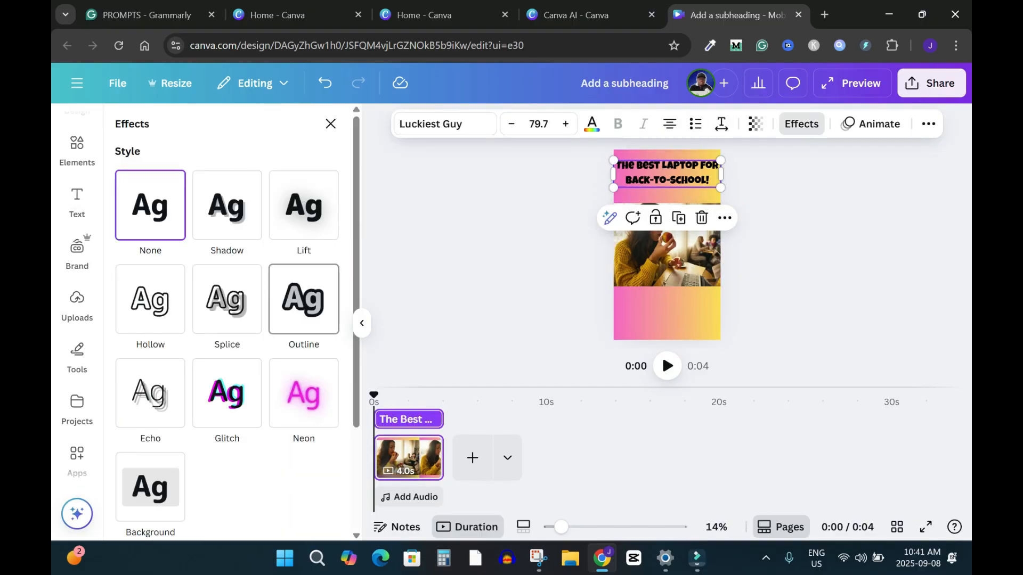
click(303, 298)
click(305, 394)
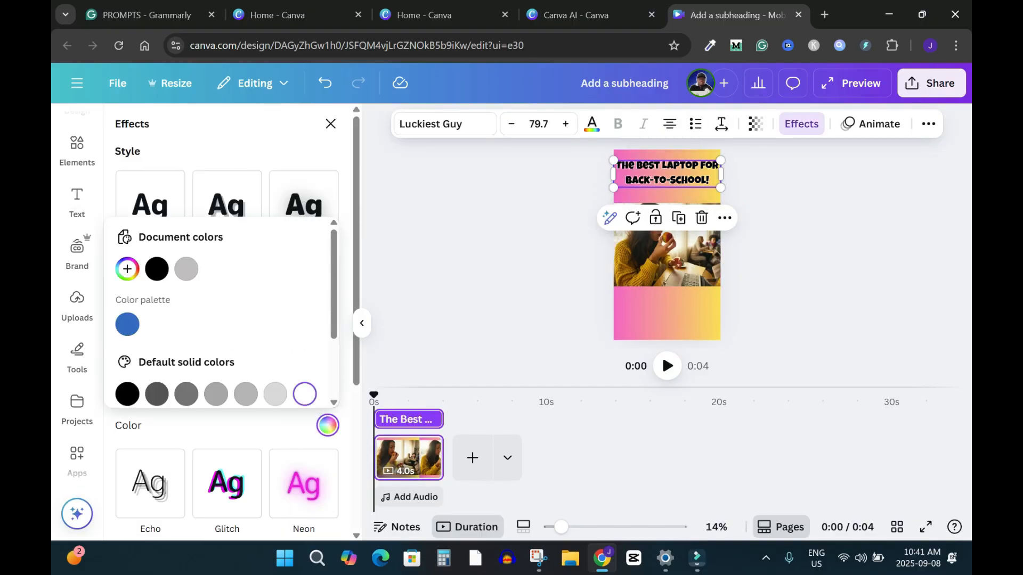
key(Escape)
drag(150, 393, 240, 393)
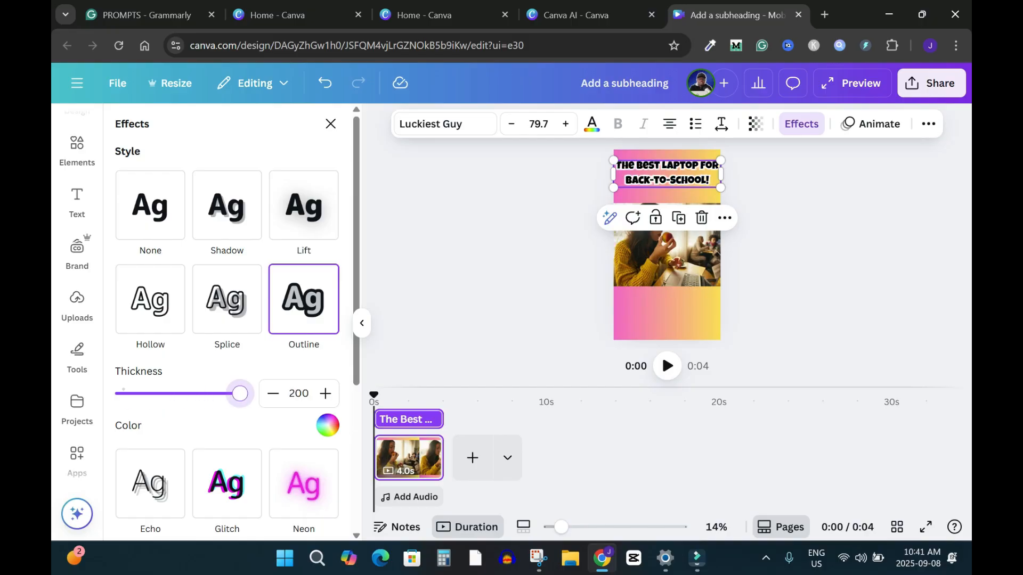
key(Escape)
key(Escape)
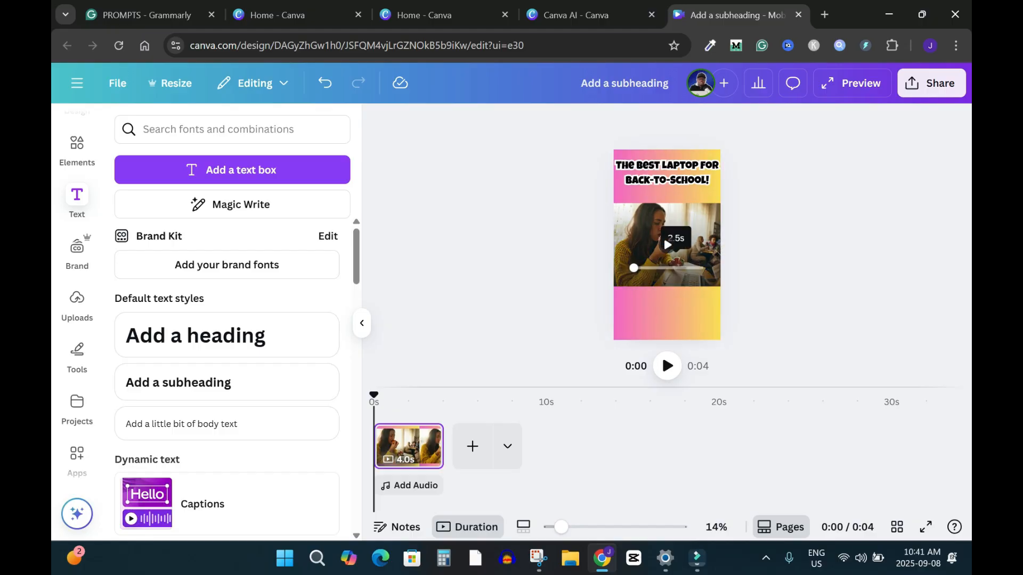
Play back the laptop clip, open the full preview of the mobile video, and return to the editor
click(674, 268)
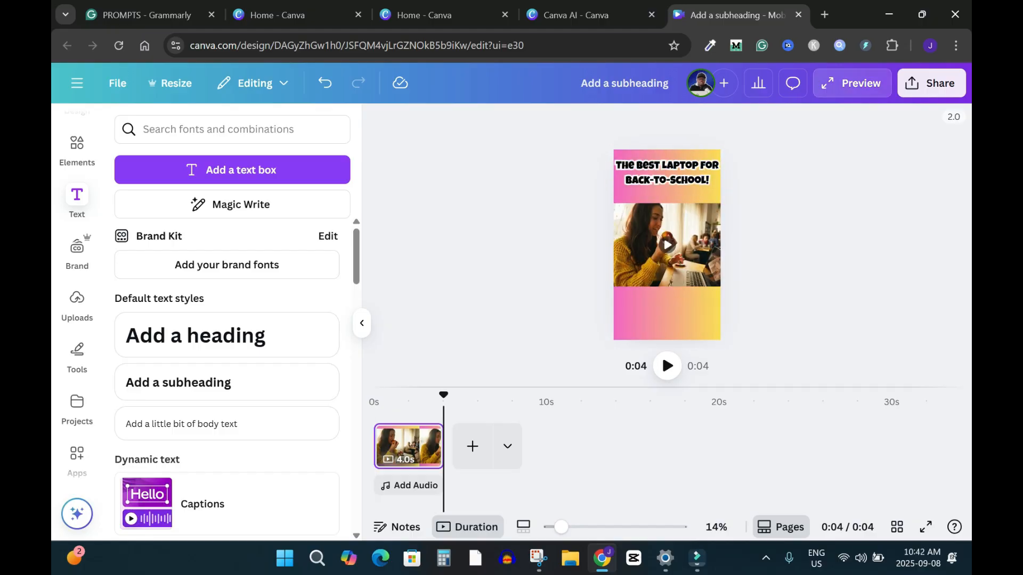
click(852, 83)
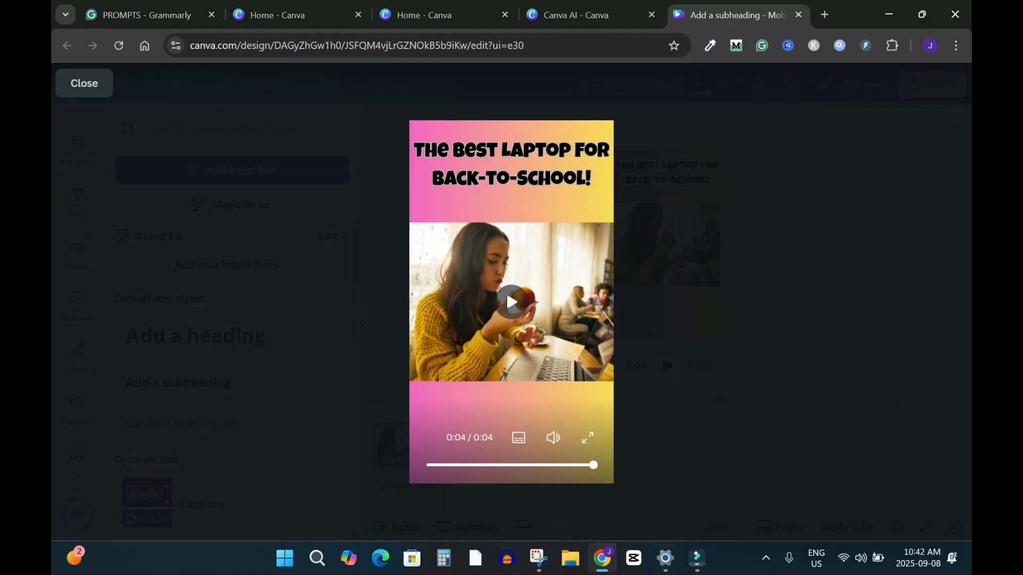
click(661, 352)
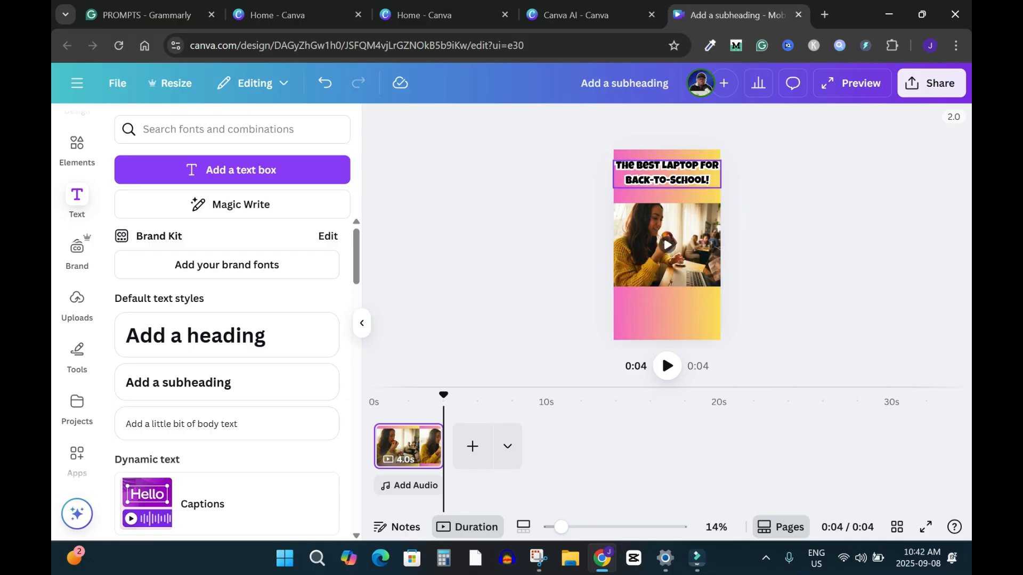
Check the download settings for the mobile video and dismiss them without downloading
click(932, 83)
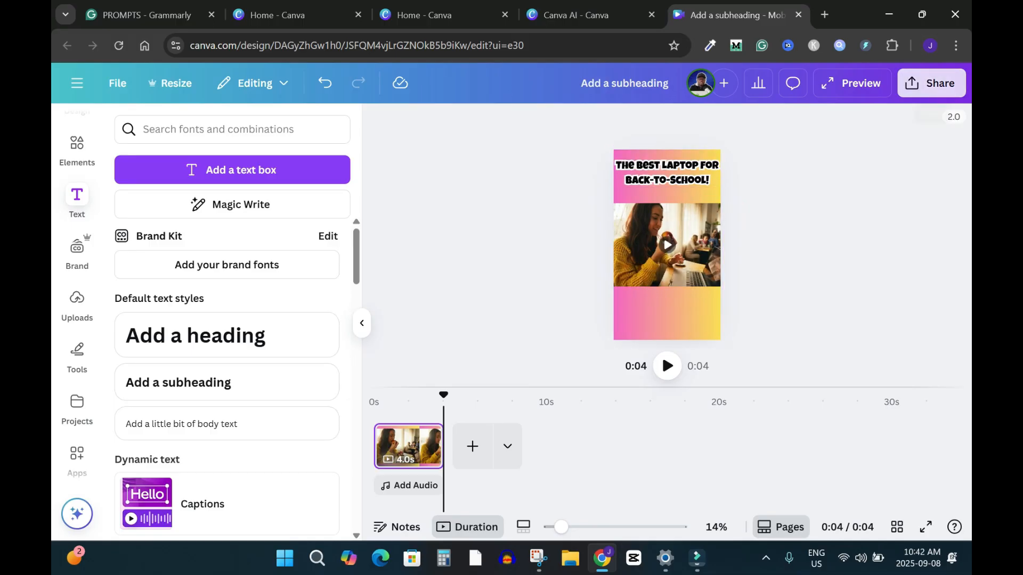
click(710, 380)
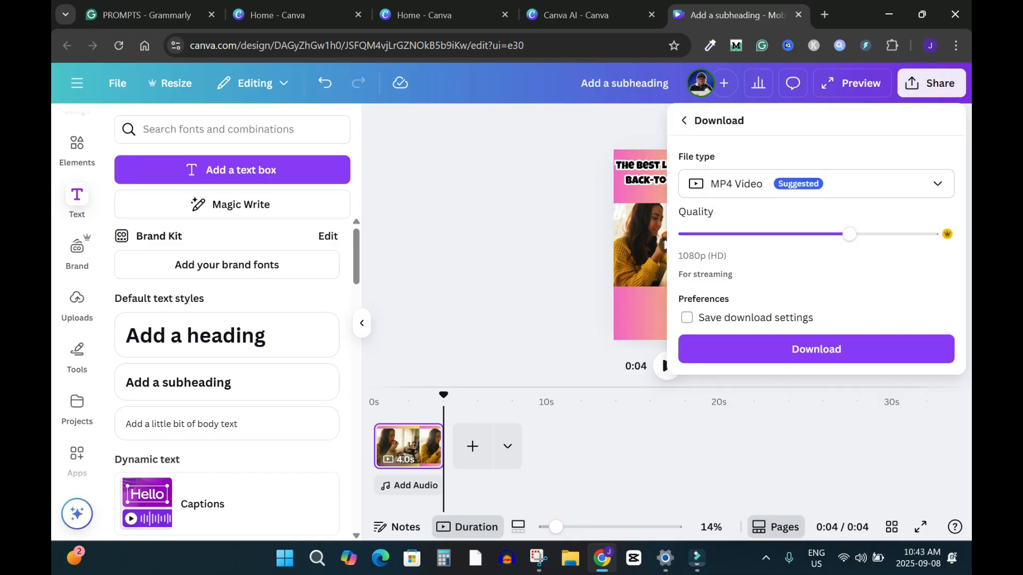
click(560, 213)
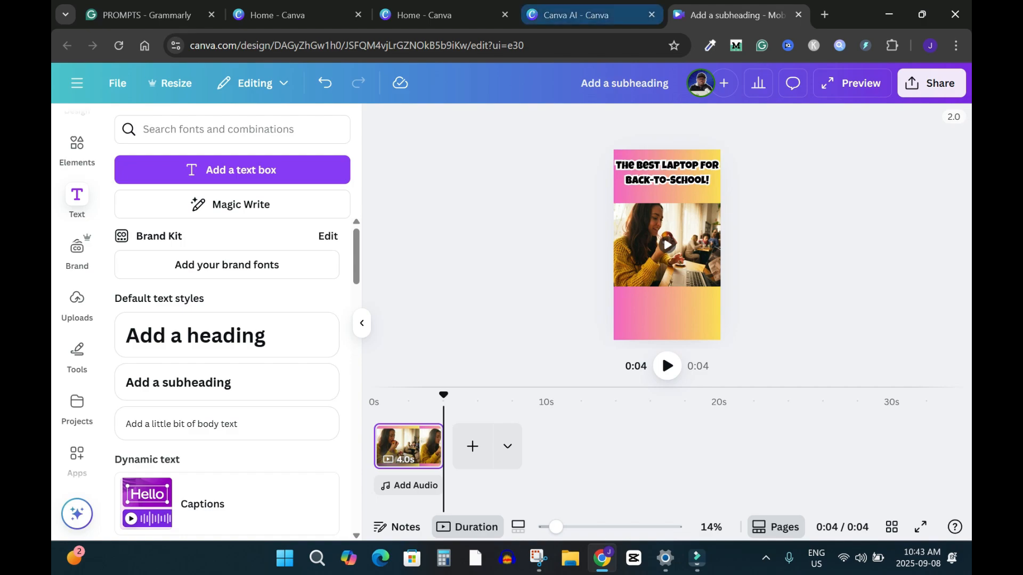
Open the untitled decorated-hall video from the recent designs and title it "25 Years Marriage anniversary video"
click(579, 15)
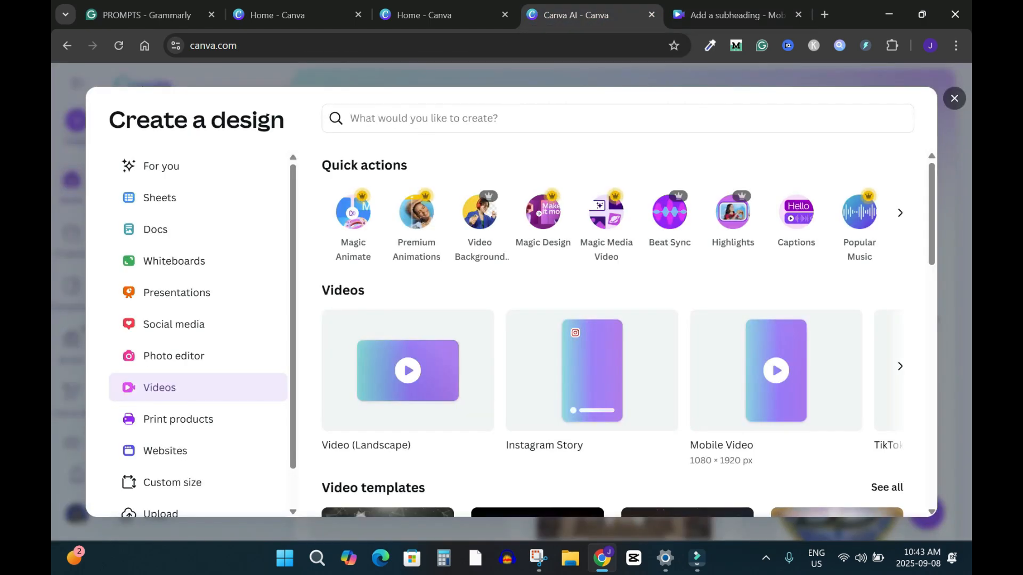
click(954, 98)
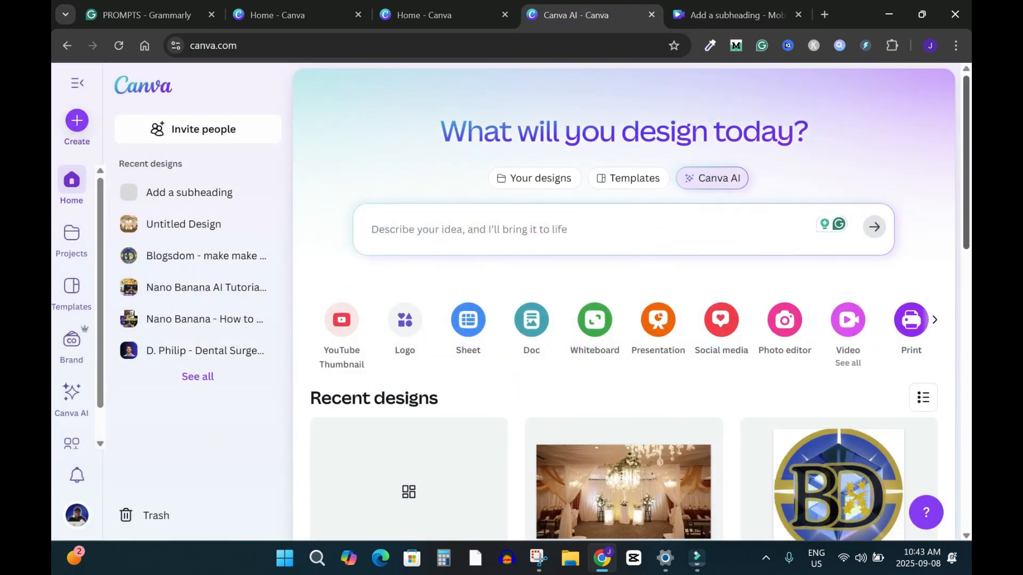
scroll(623, 298, down, 3)
click(623, 295)
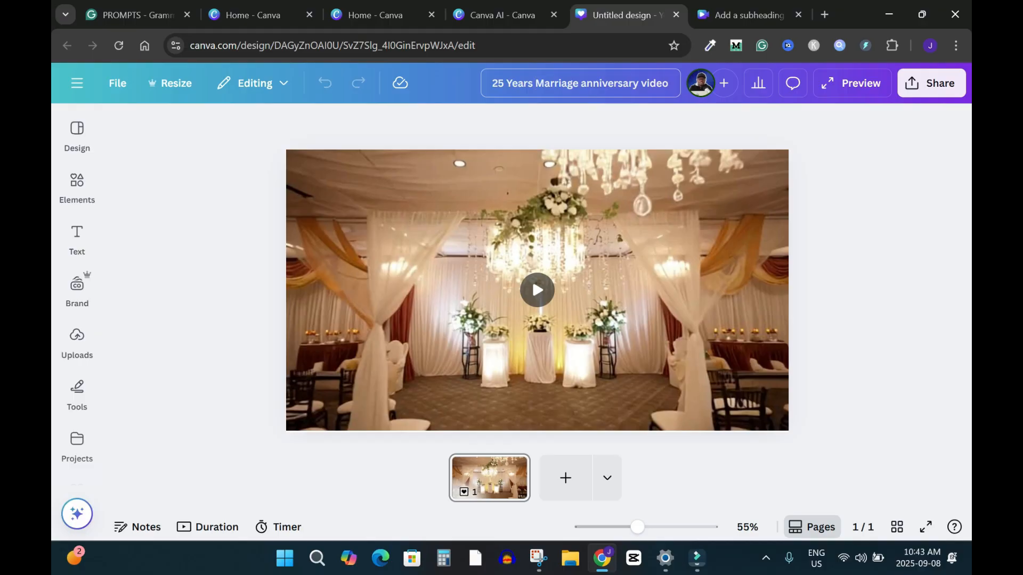
Download the marriage anniversary video design
click(931, 84)
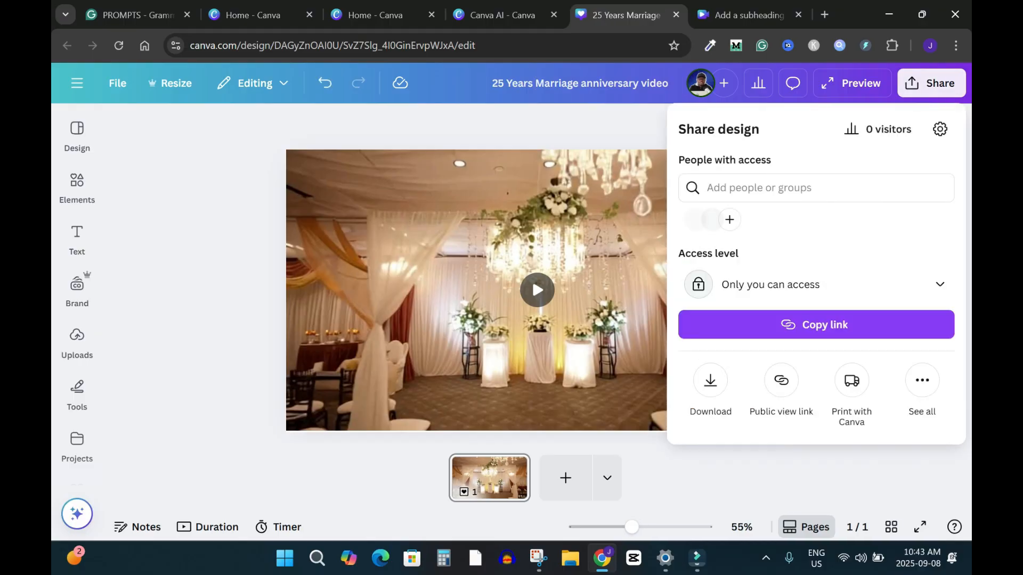
click(711, 380)
click(800, 349)
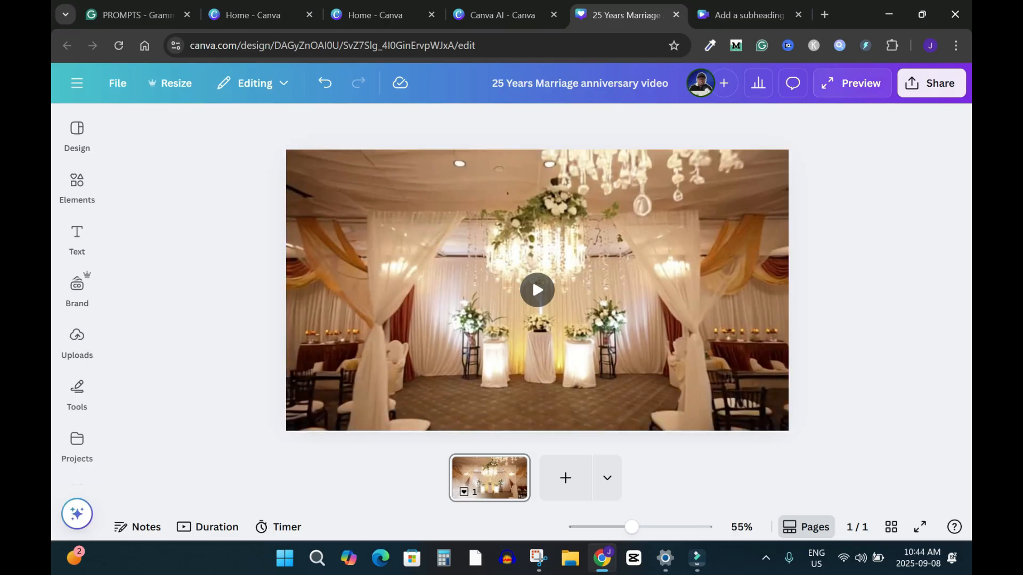
Preview the anniversary video at full size, replay it, and close the preview
click(853, 83)
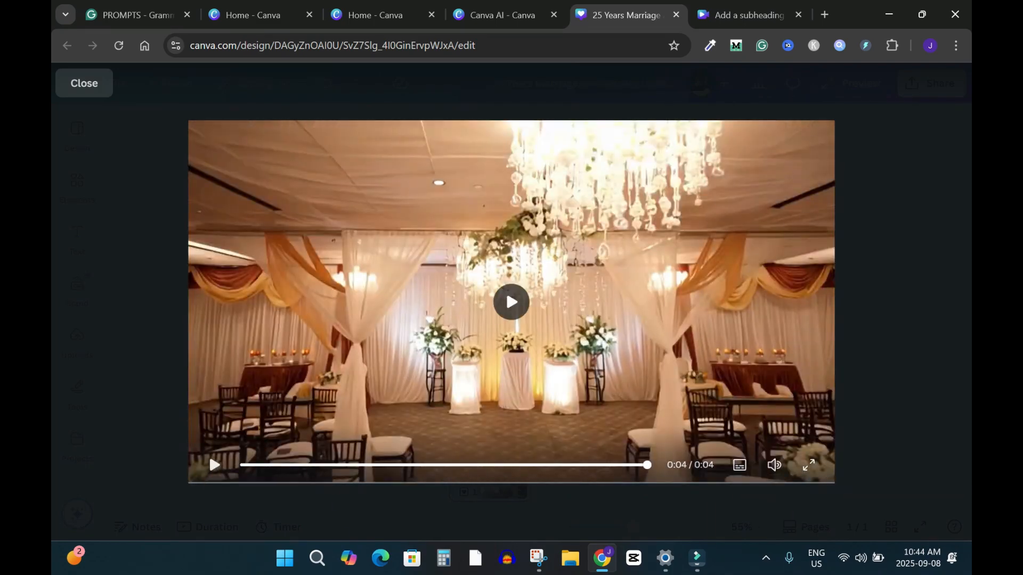
click(208, 453)
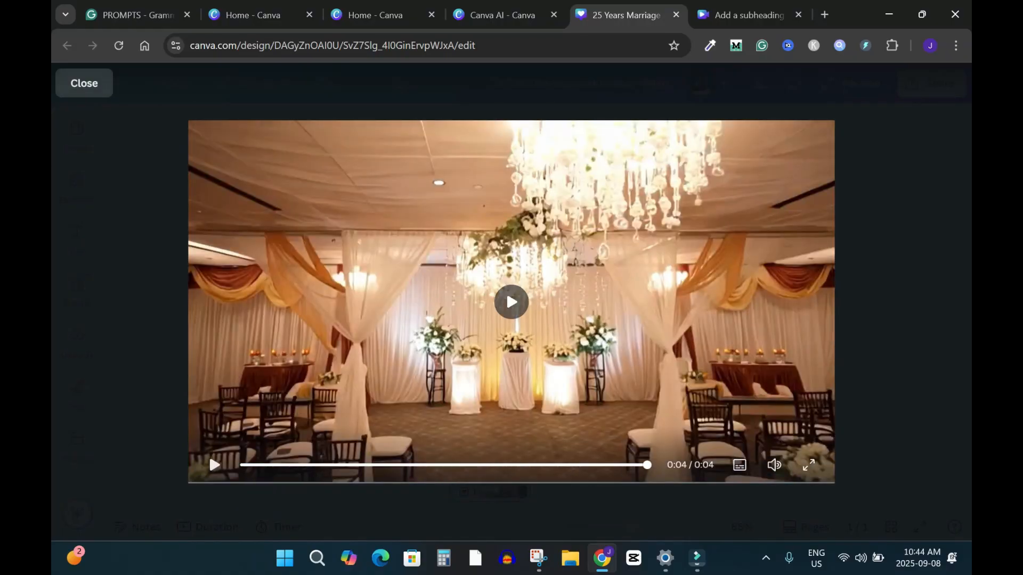
click(84, 84)
Return to the home page and open the recent Canva AI chat "Dog Eating from Bowl"
mouse_move(77, 133)
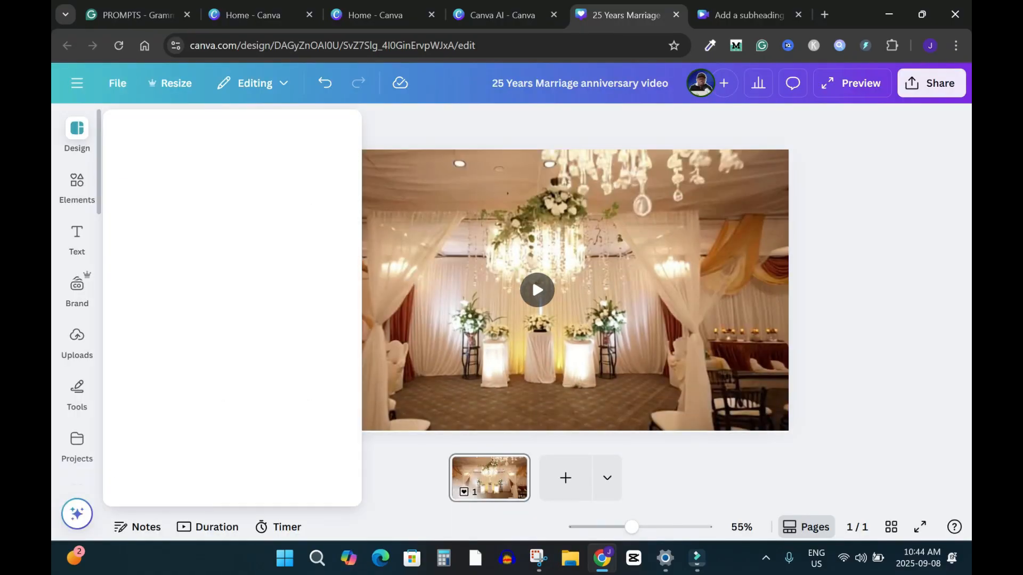
click(77, 83)
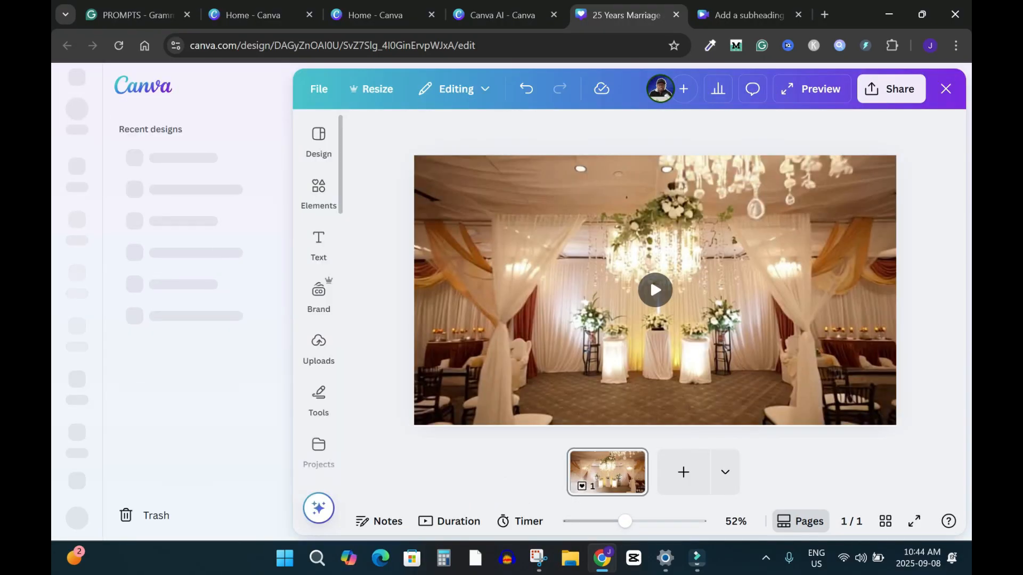
click(71, 181)
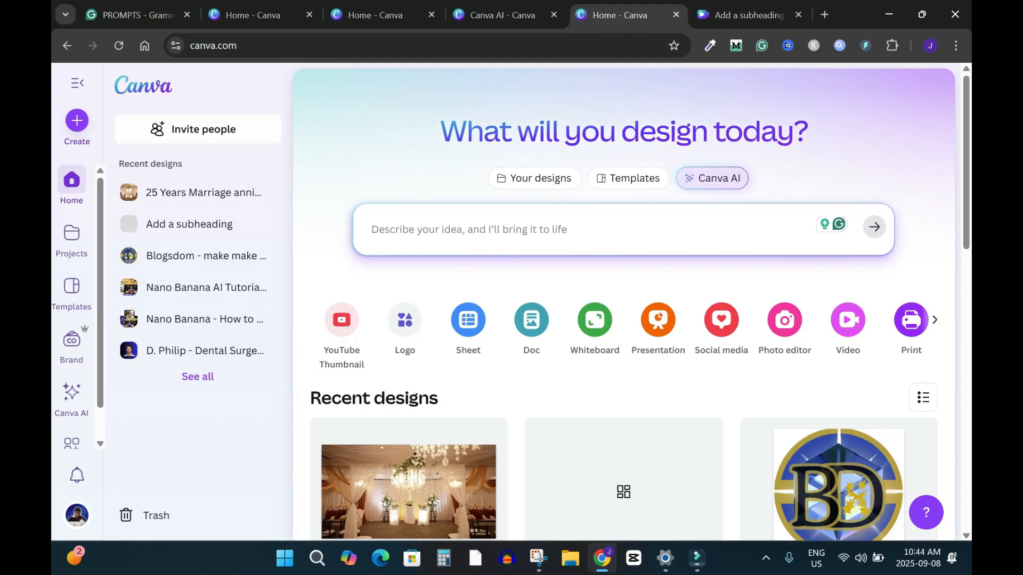
click(602, 230)
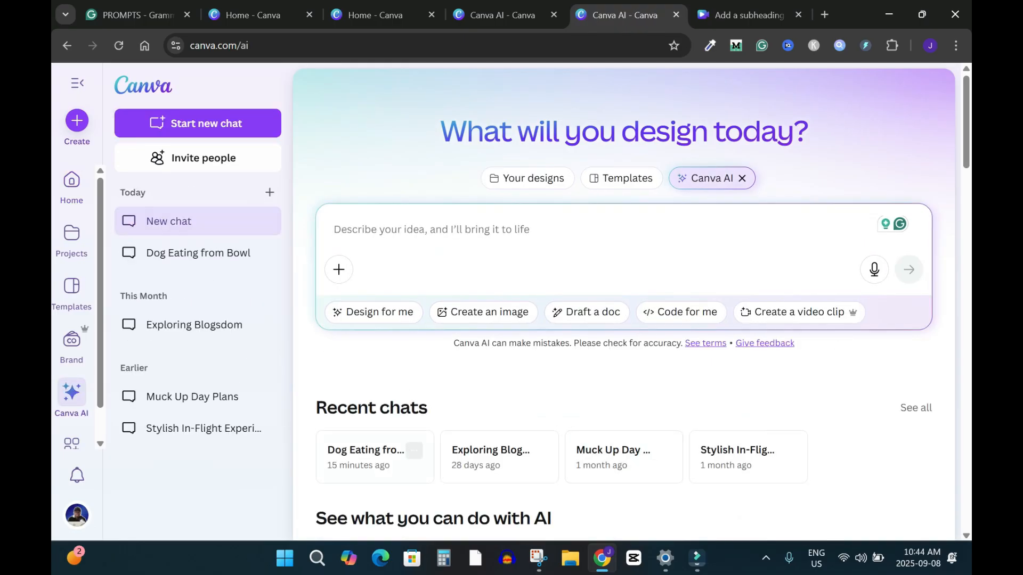
click(368, 457)
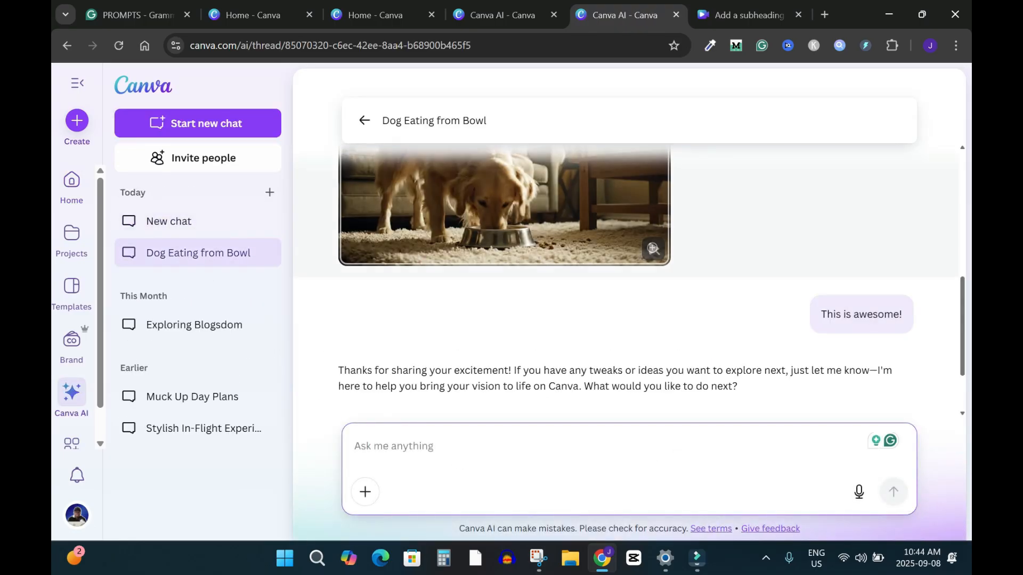
Find the generated dog video in the chat and play it in the large viewer
scroll(504, 282, up, 6)
scroll(504, 282, down, 3)
click(504, 320)
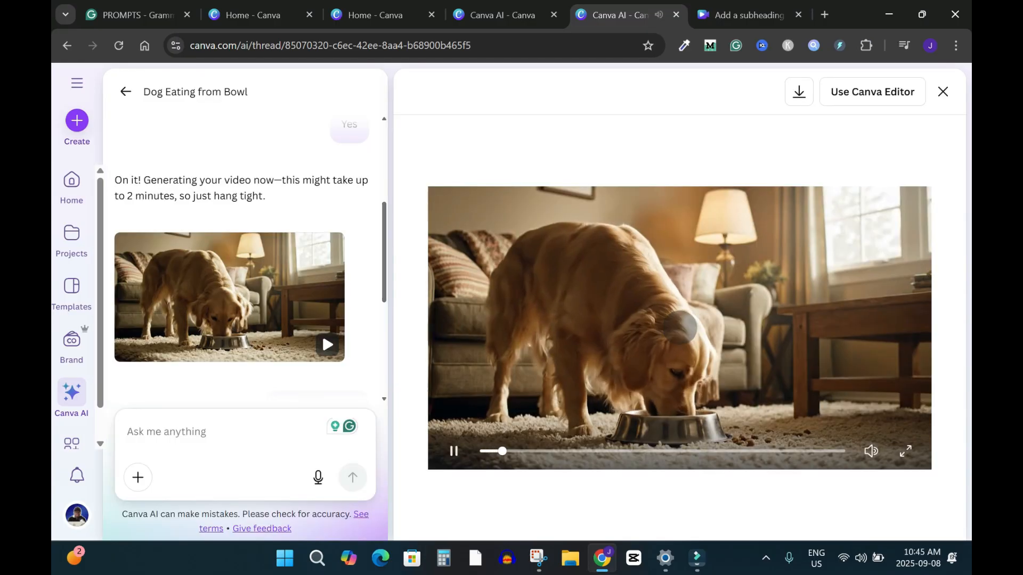